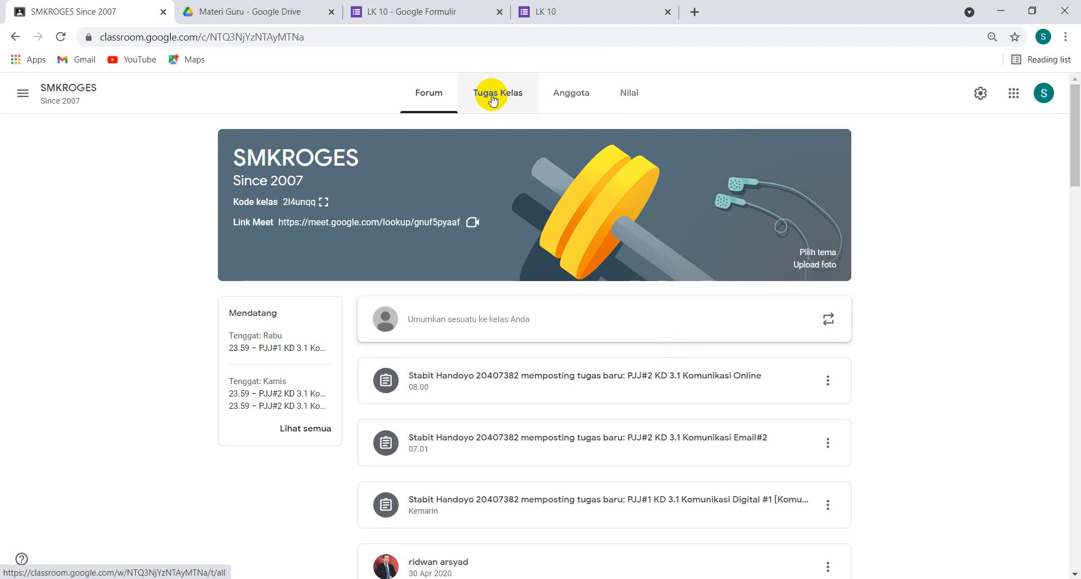
Start a new assignment (Tugas) in the classwork of the SMKROGES class
click(493, 97)
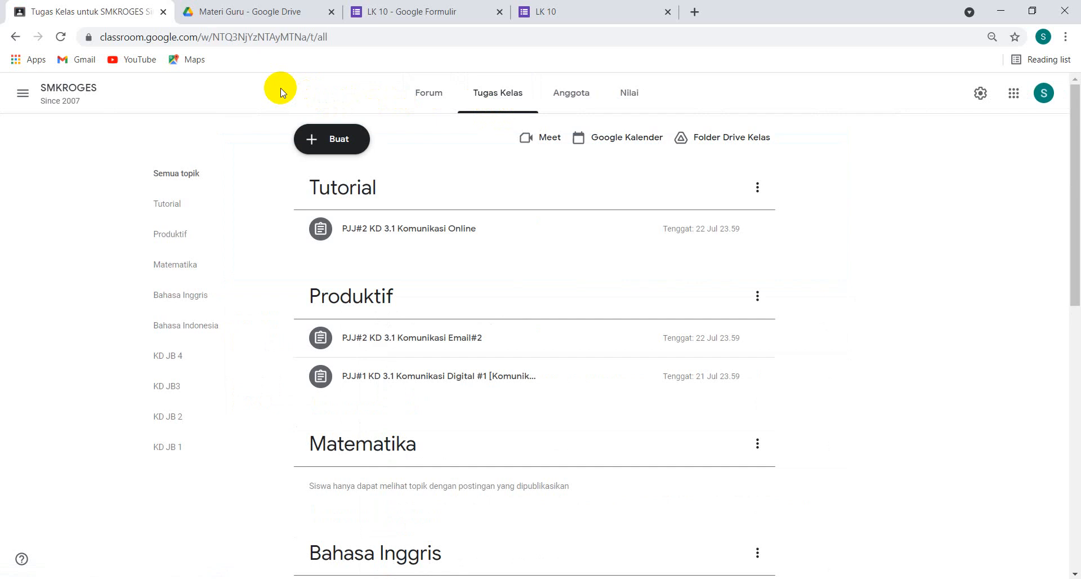
click(339, 144)
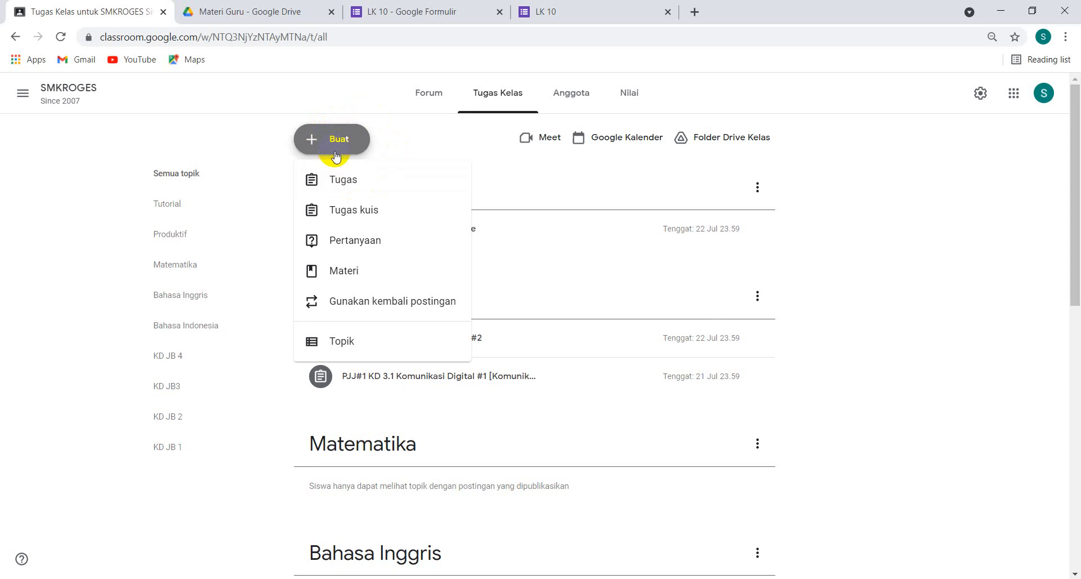
click(347, 185)
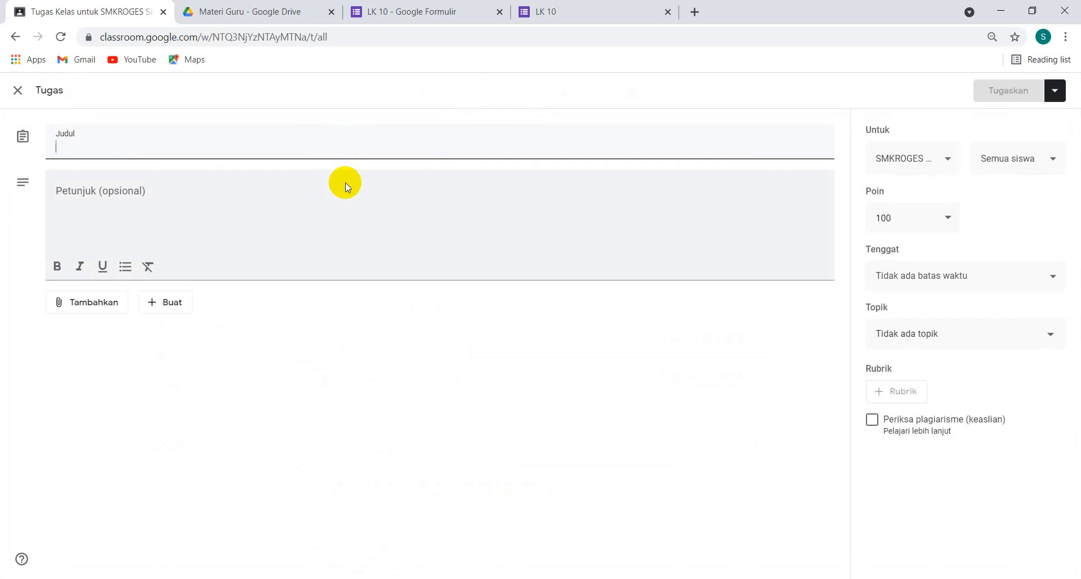
Title the assignment "PJJ#3 KD 3.1 Komunikasi Daring Part#3 Tentang Email"
text(PJJ)
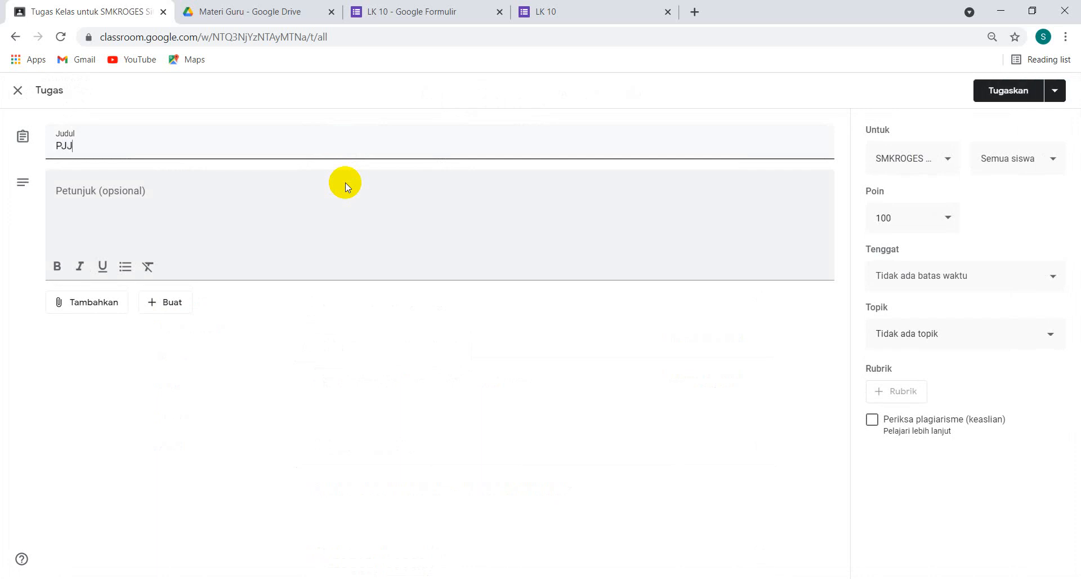
text(#3 KD)
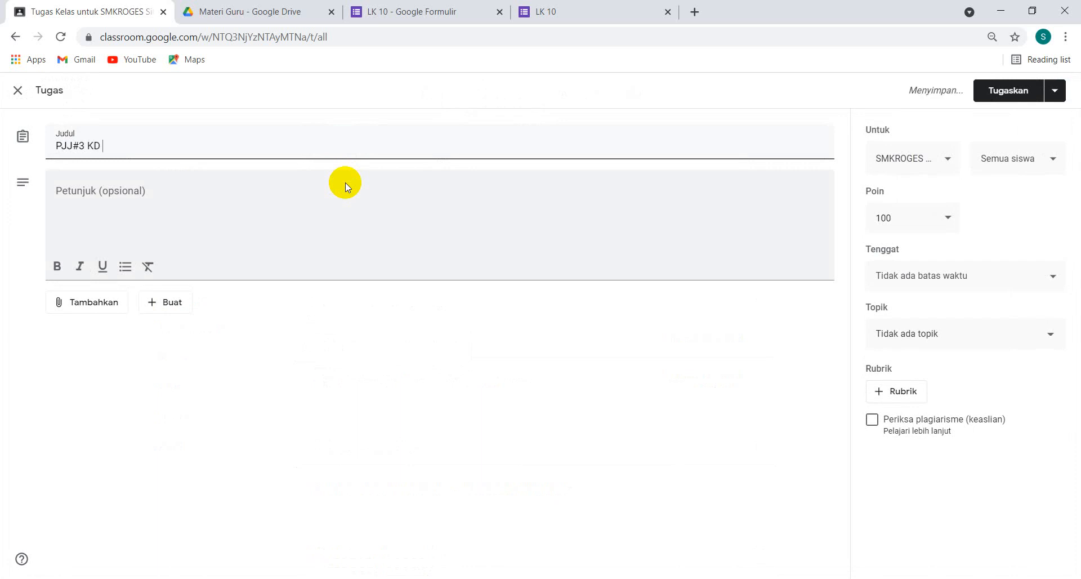
text( 3.1 Komunik)
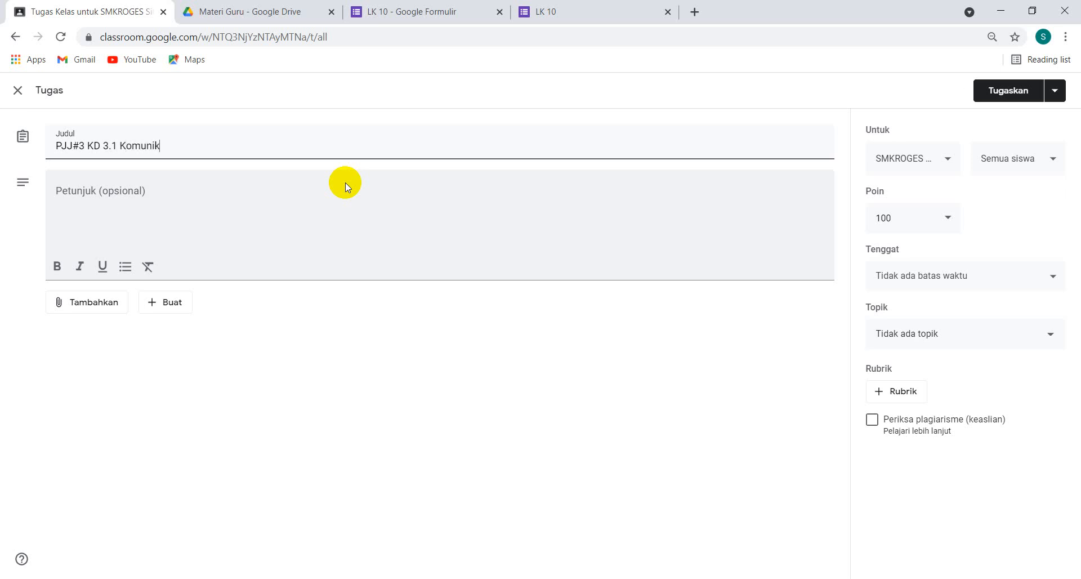
text(asi Diaring)
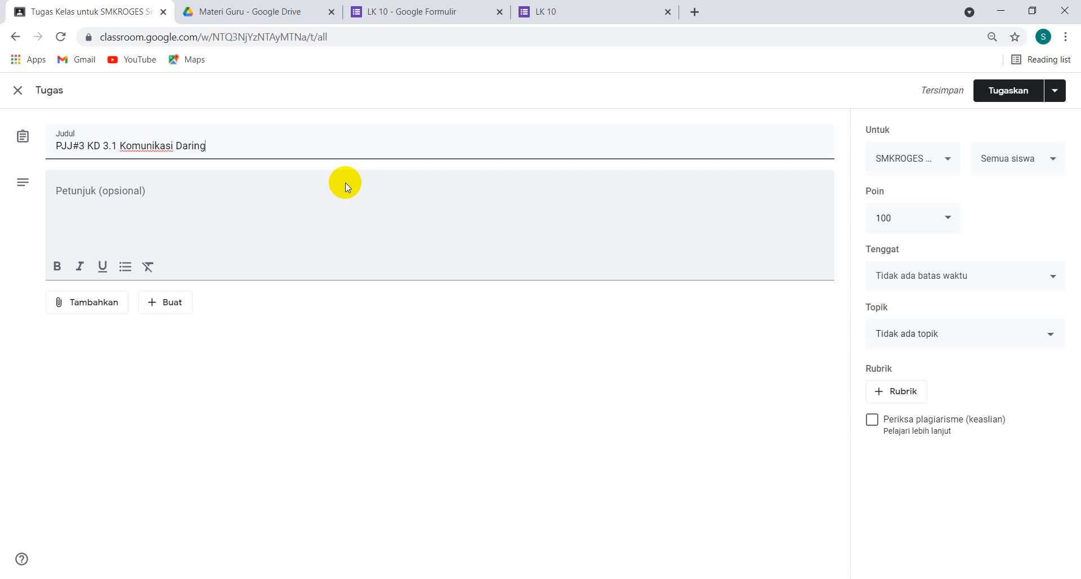
text(#)
key(BackSpace)
text(Part#2)
key(BackSpace)
text(3)
text(Tentang)
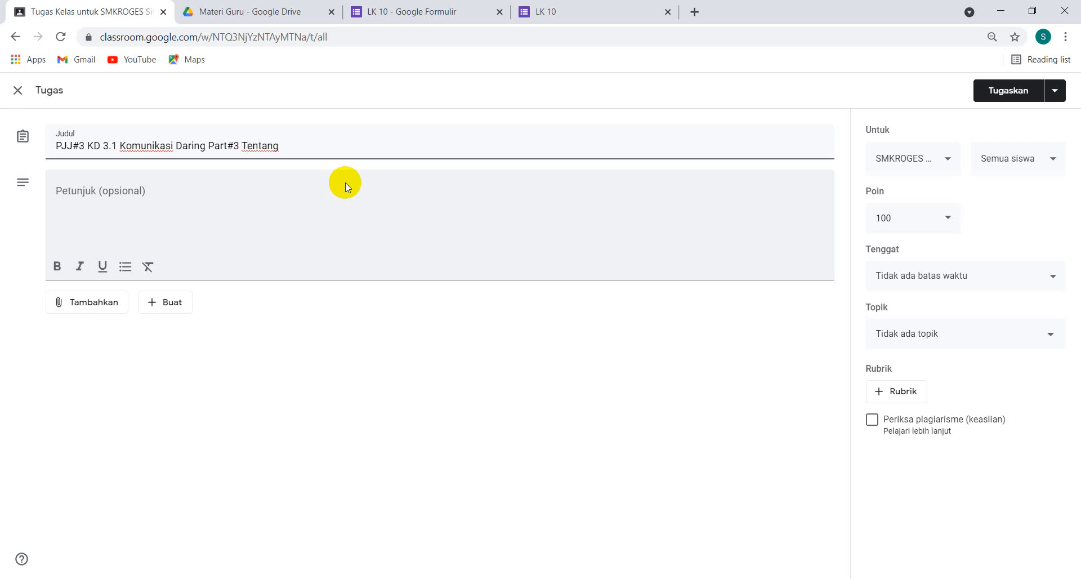
text( Email)
Begin the assignment instructions with "Selamat pagi anak anak hebat." and, on a second line, "silahkan simat materi tentang email"
click(225, 190)
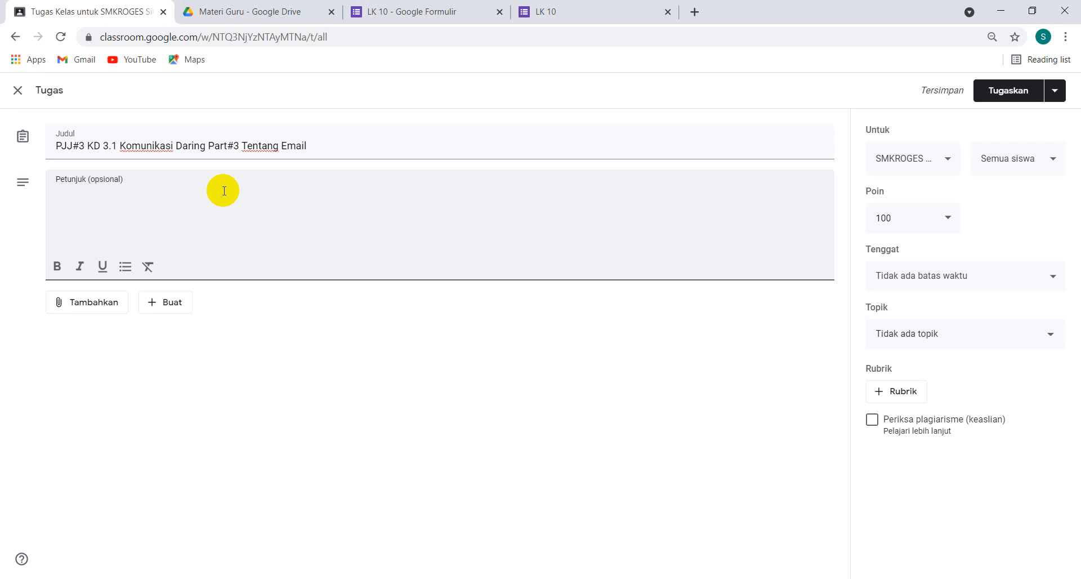
text(Selamat pagi anak anak hebat)
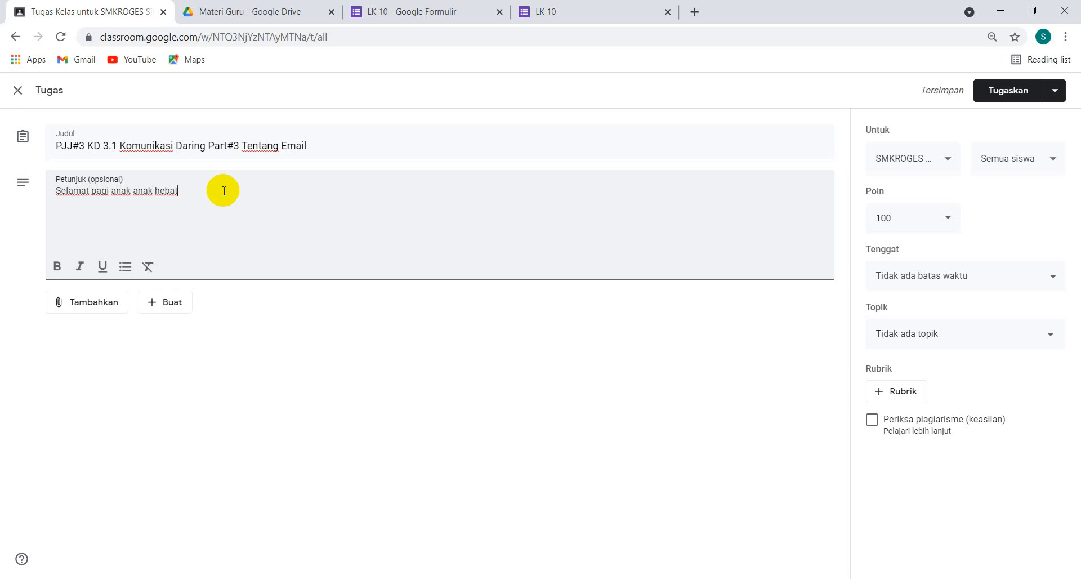
text(.)
key(Return)
text(silahkan simat m)
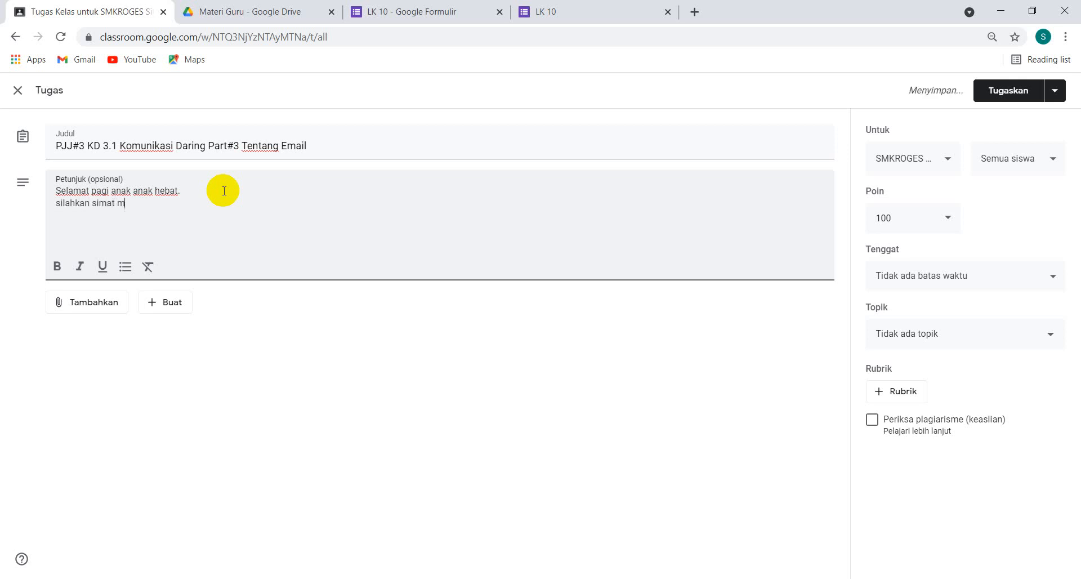
text(ateri)
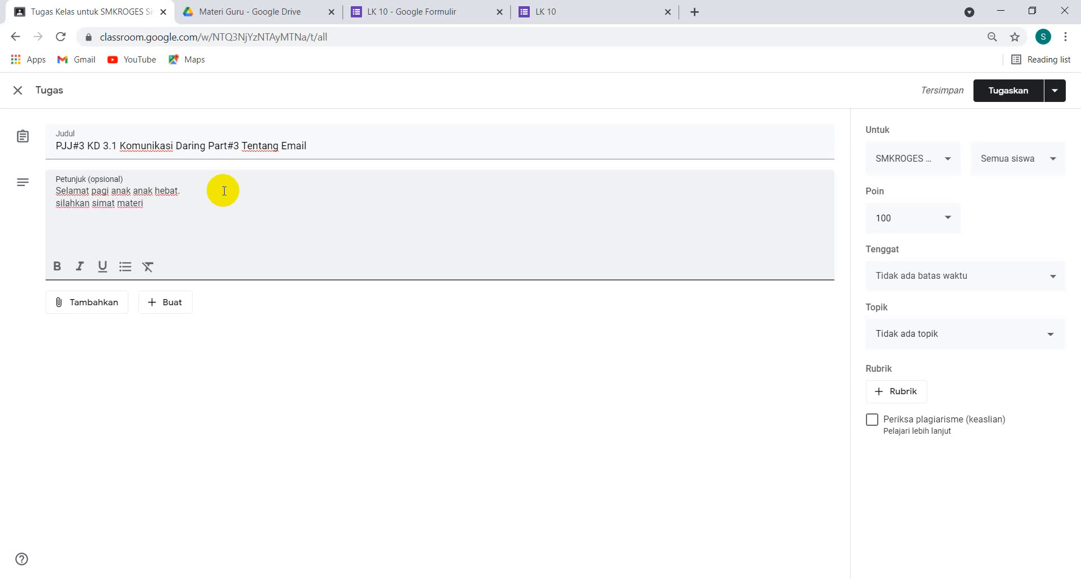
text( tentang email)
Add the instruction line "silahkan mengerjakan LK yang dibagikan" below the sentence about the email material
key(Return)
text(silahkan )
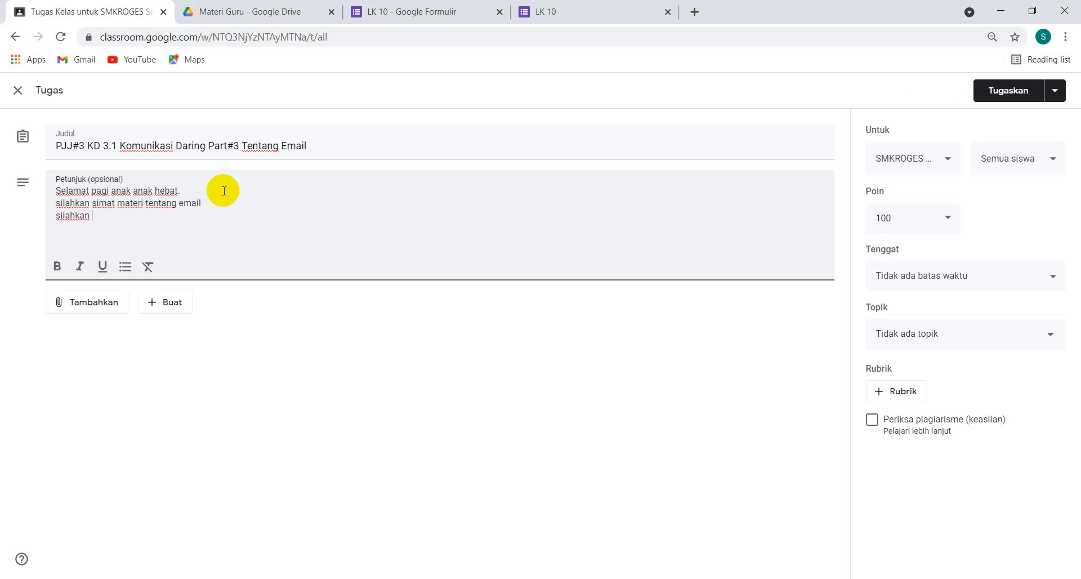
text(mengerjakan t)
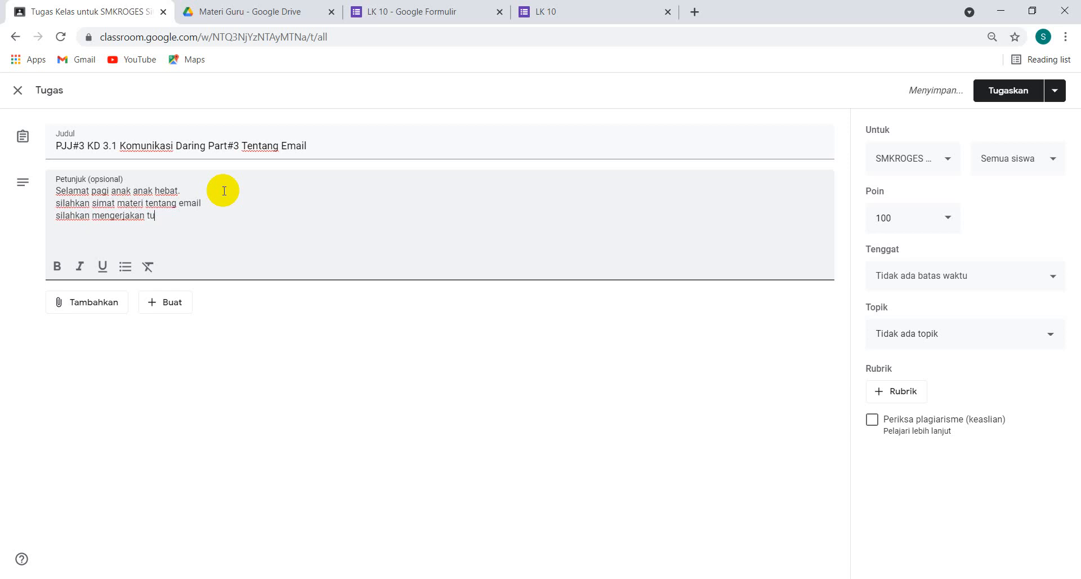
text(u)
text(LK ya)
text(ng dibagikan)
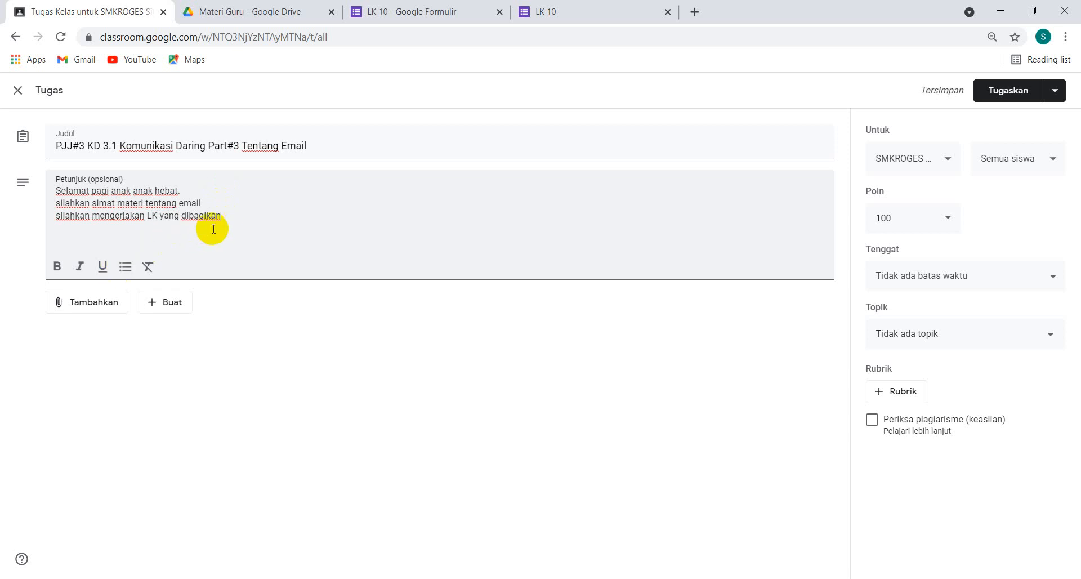
Close the instructions, after a blank line, with "tetap semangat" and "tetam jaga kesehatan" on separate lines
key(Return)
text(tetap semangat)
key(Return)
text(tetam jaga)
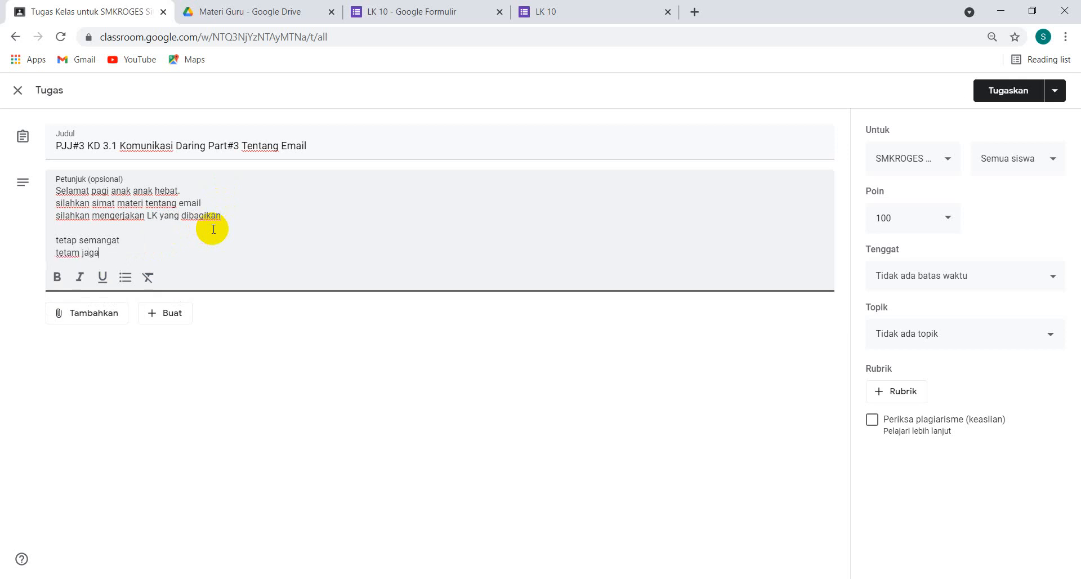
text( kesehatan)
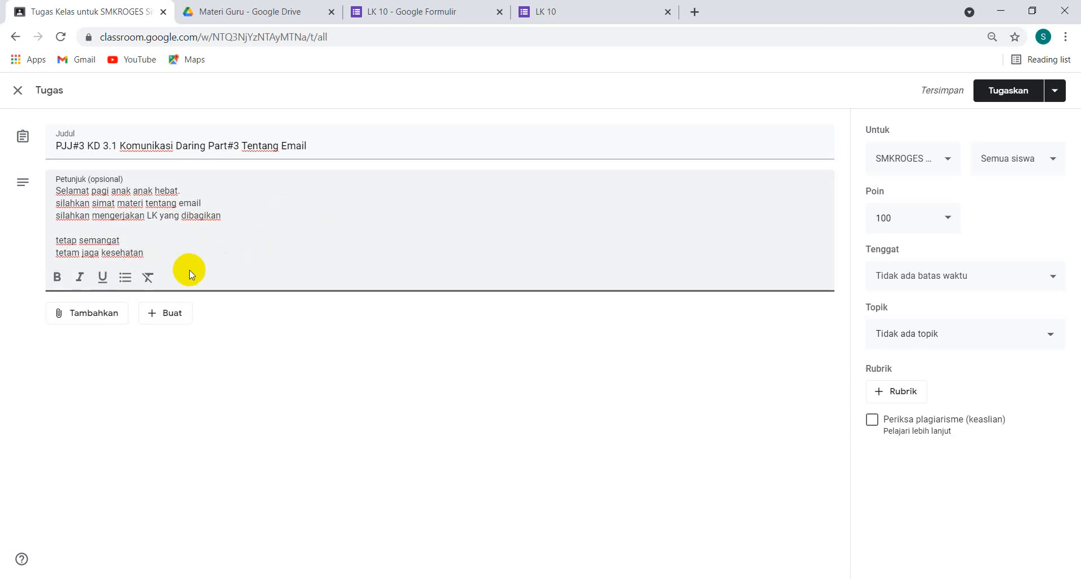
Attach "Materi 3.10 Komunikasi Daring 1.pdf" and "Materi 3.10 Komunikasi Daring.pdf" from the Materi SIMKOMDIG folder in Google Drive
click(99, 321)
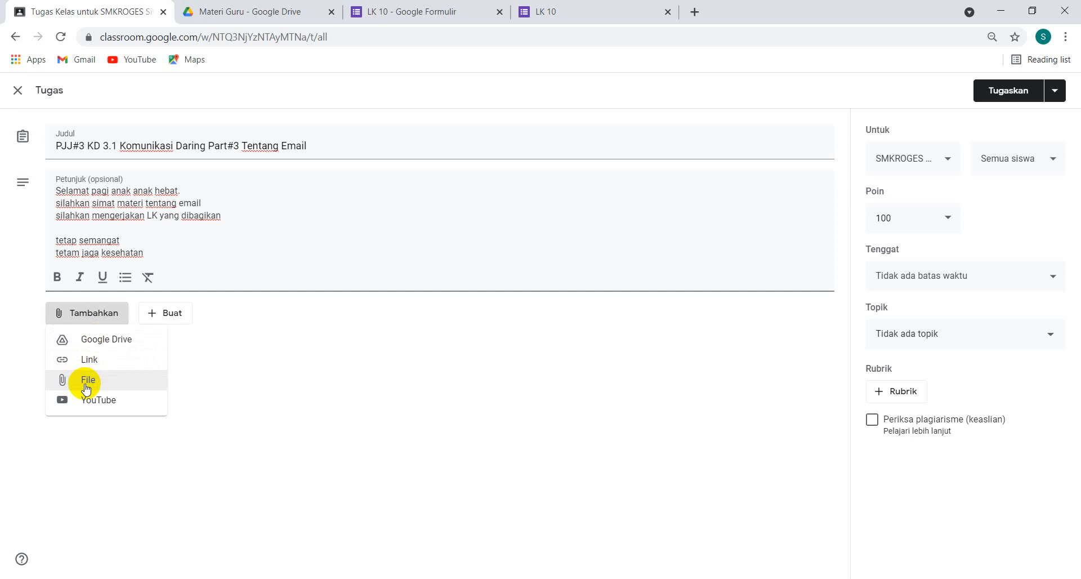
click(106, 344)
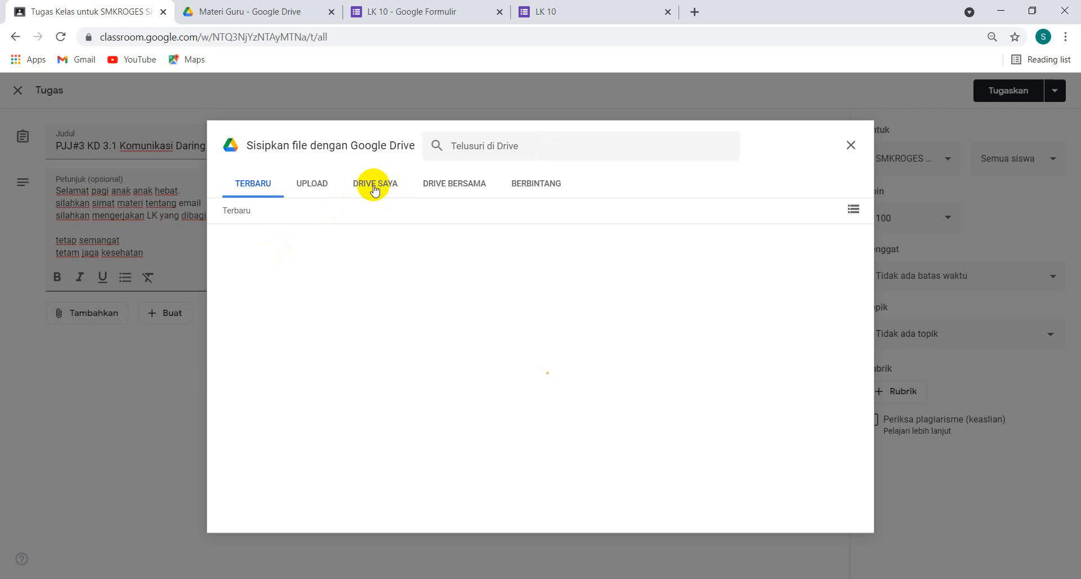
click(374, 189)
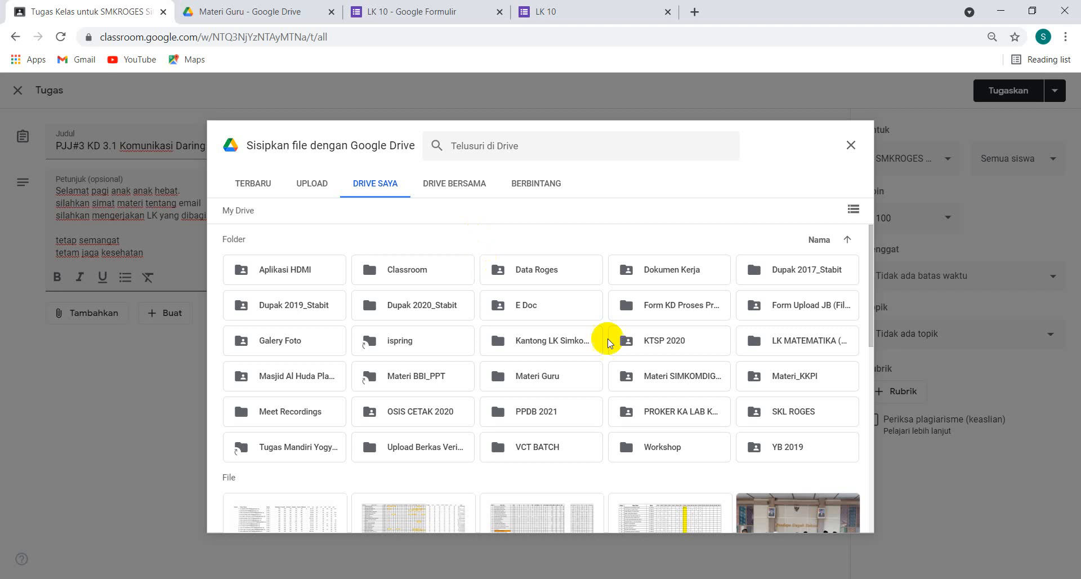
double_click(673, 380)
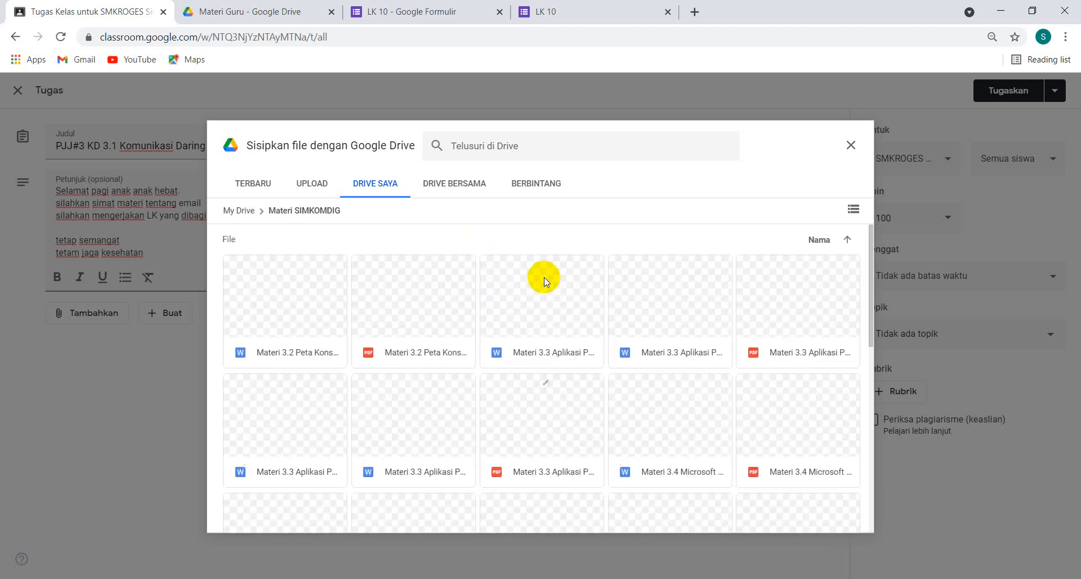
scroll(511, 354, down, 2)
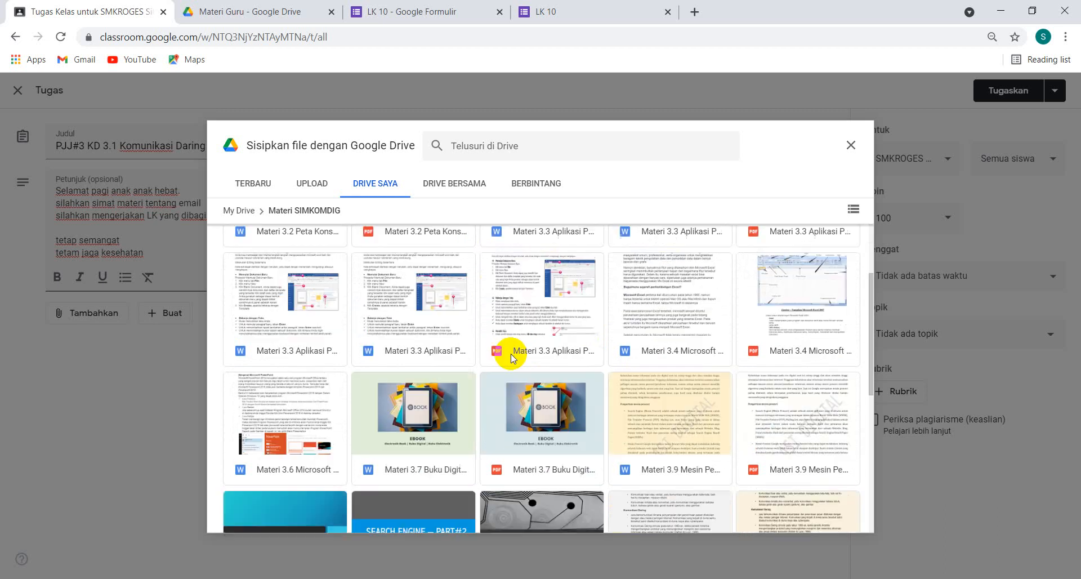
scroll(511, 353, down, 4)
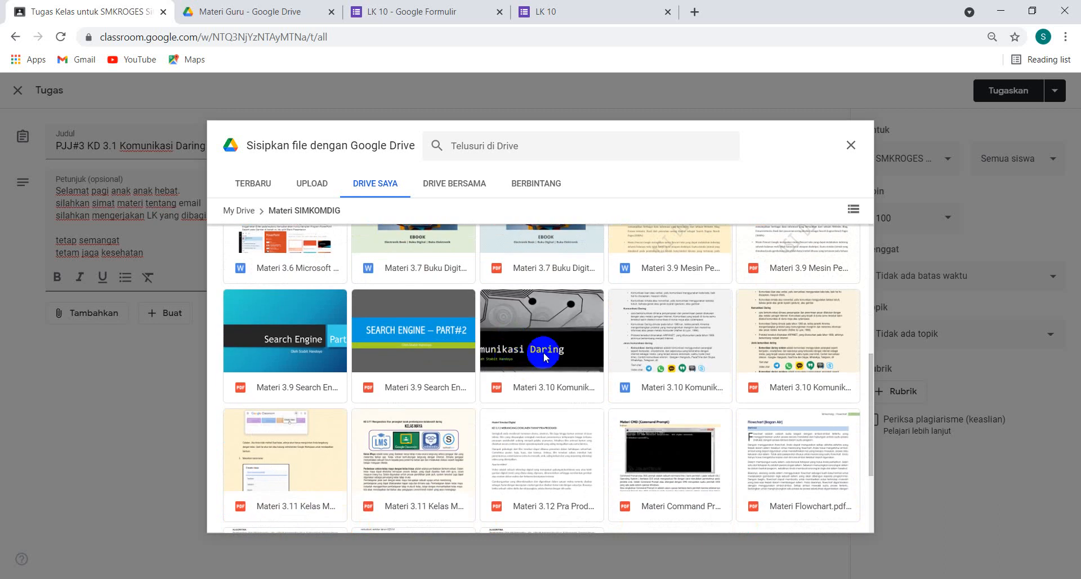
click(540, 353)
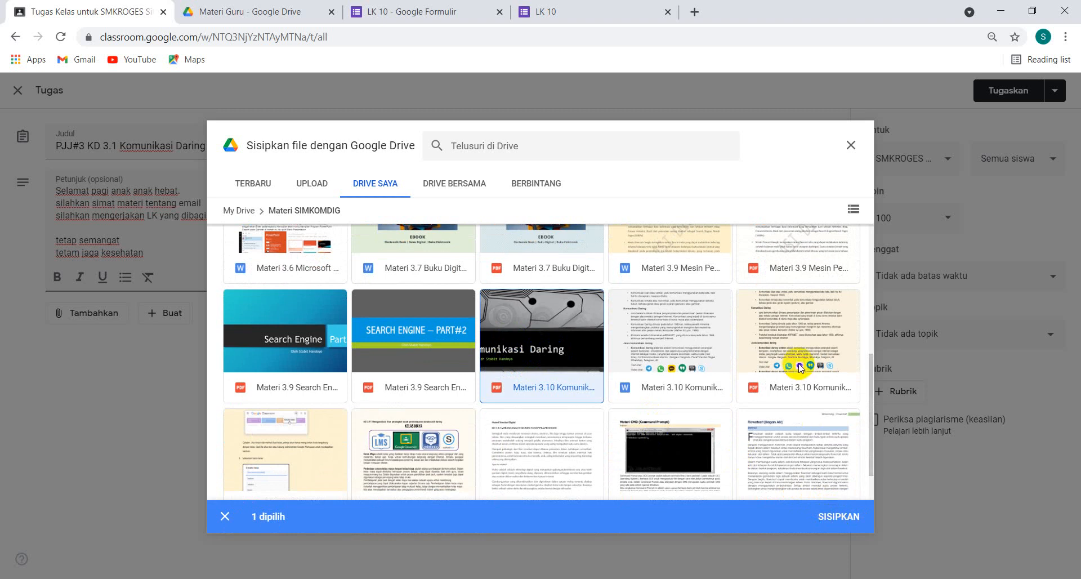
click(790, 355)
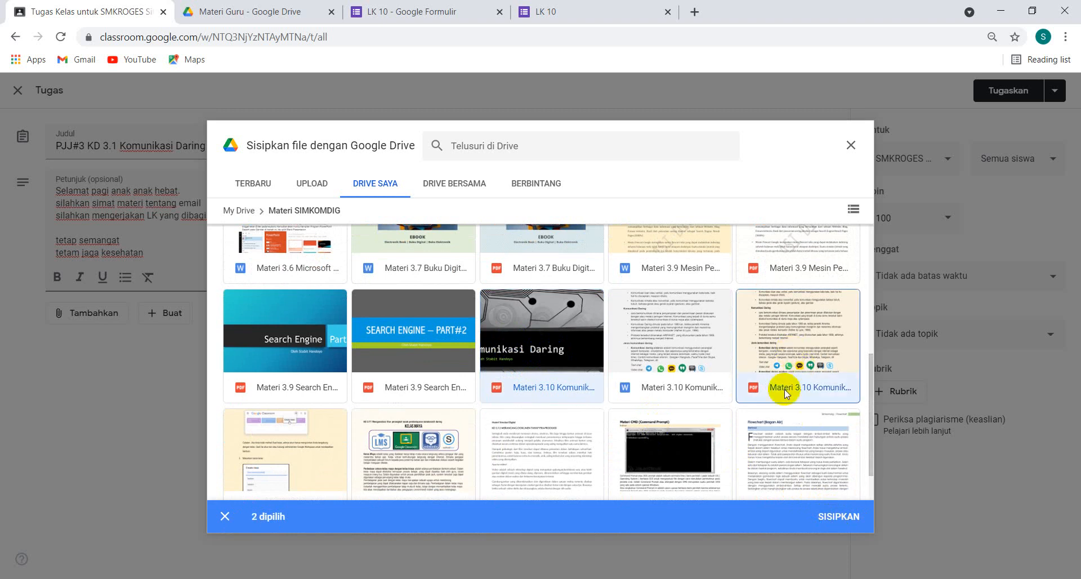
click(838, 517)
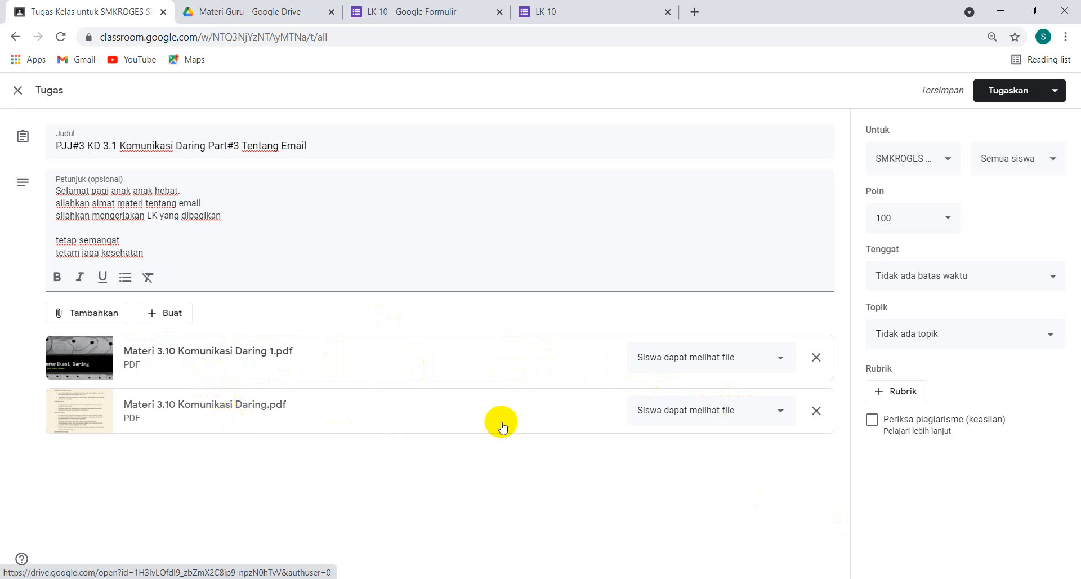
Attach the "LK 8" document from the PPT_PDF_LK folder inside Materi Guru in Google Drive
click(112, 317)
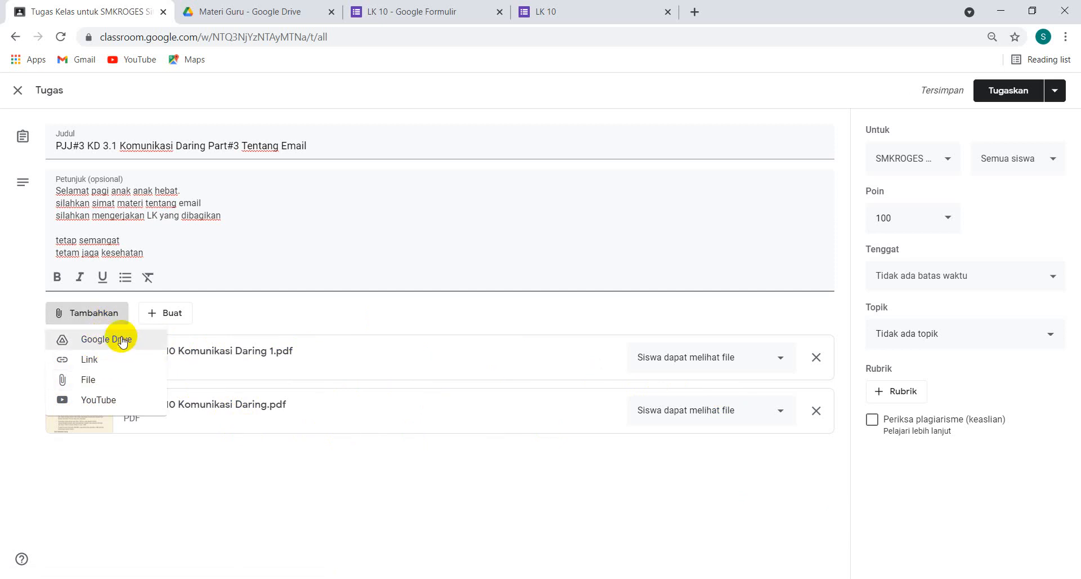
click(121, 338)
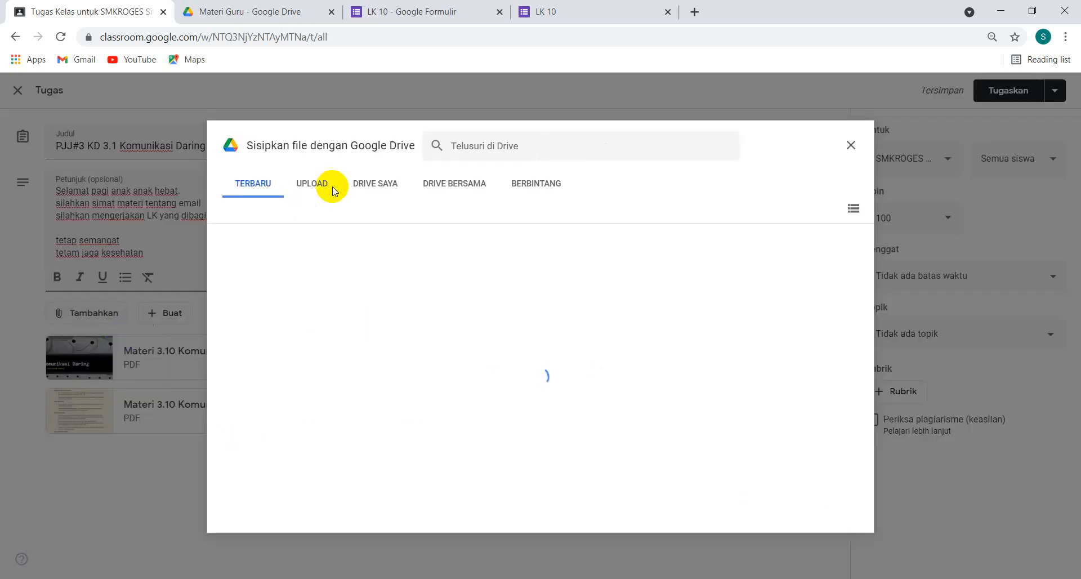
click(377, 186)
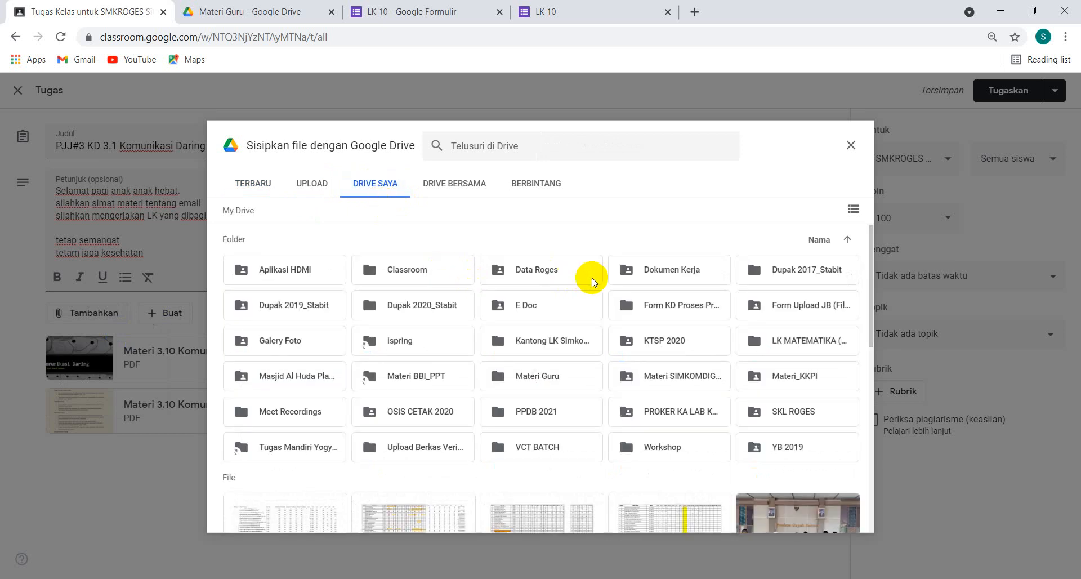
double_click(528, 379)
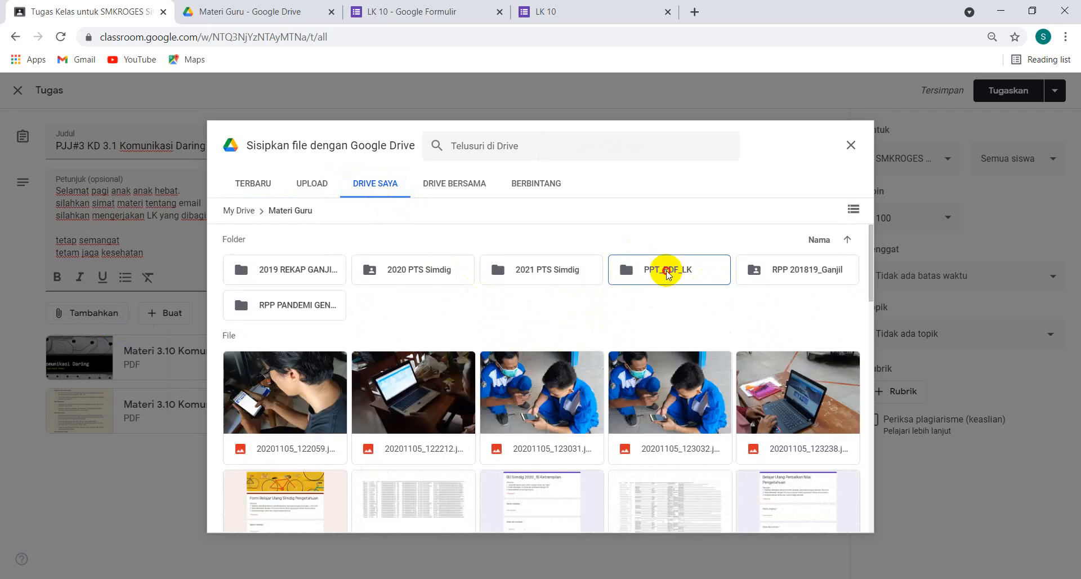
double_click(667, 275)
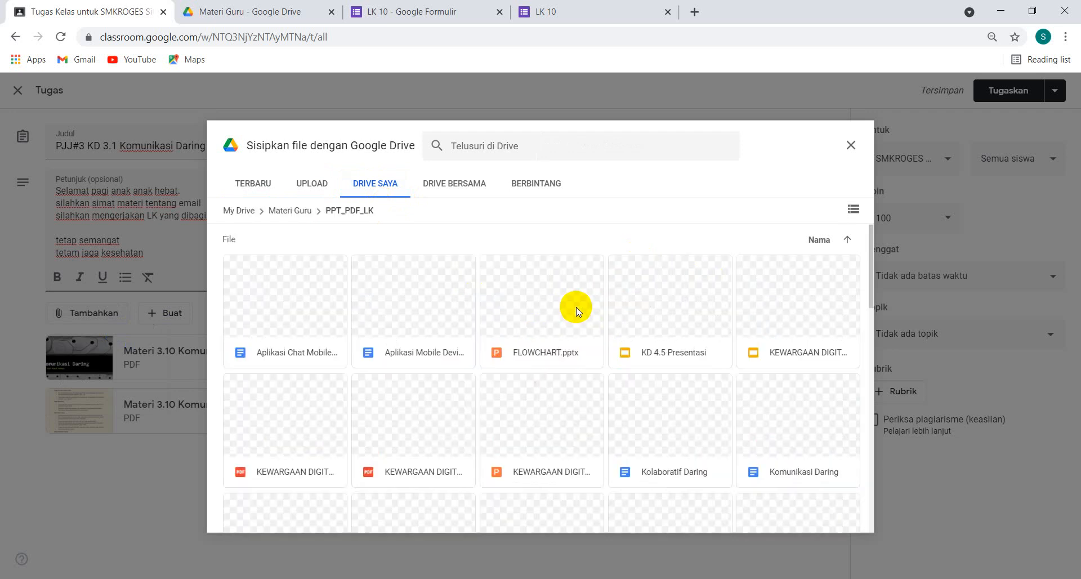
scroll(576, 309, down, 5)
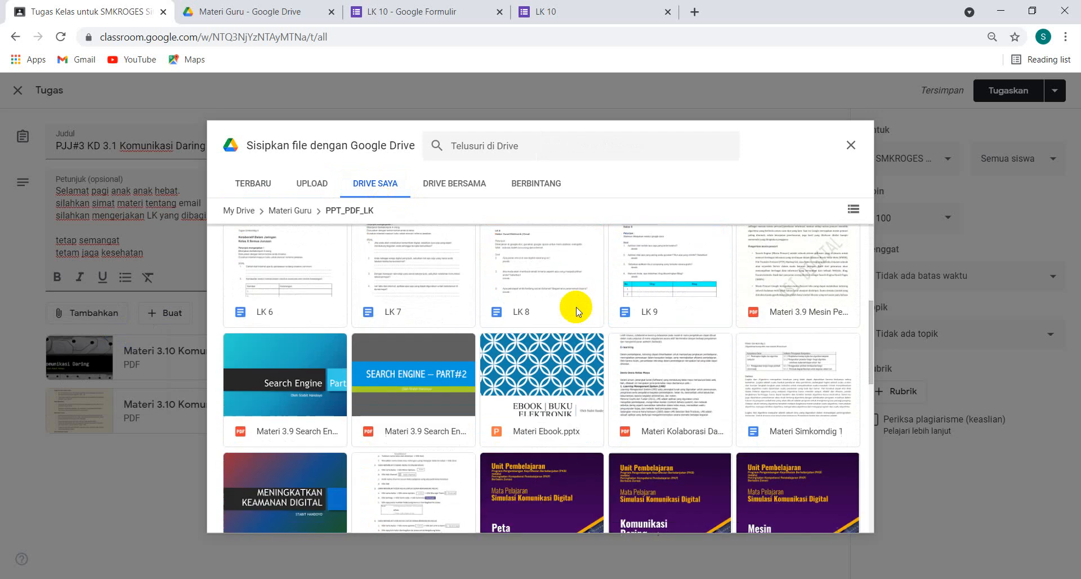
scroll(576, 309, up, 1)
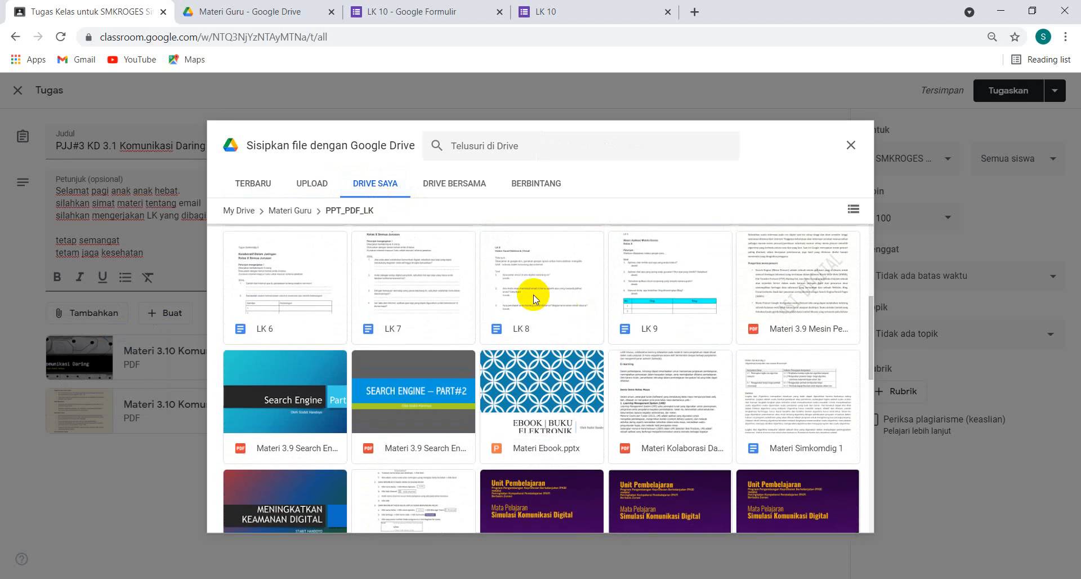
click(530, 295)
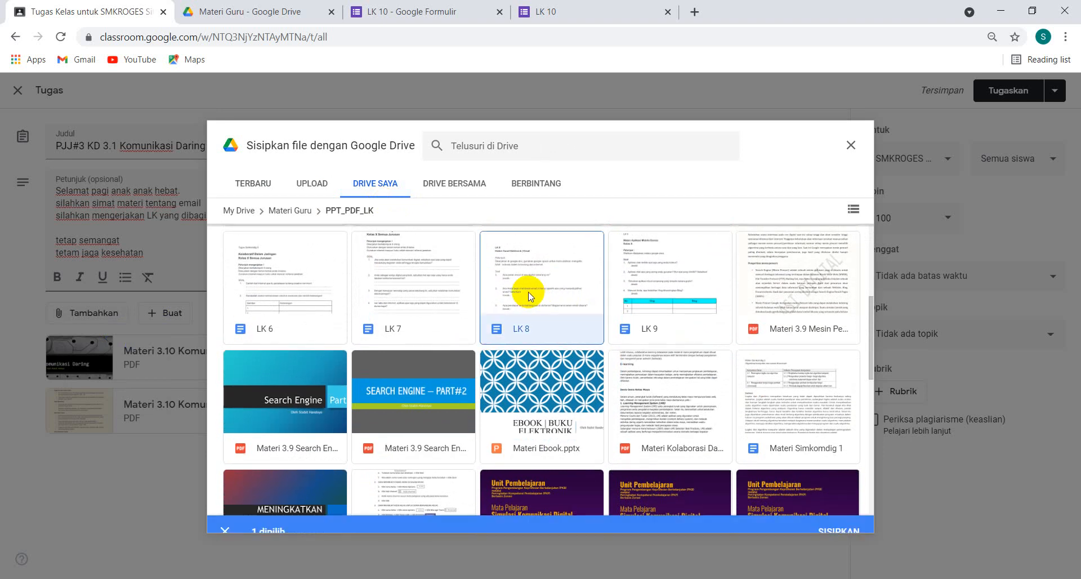
click(829, 518)
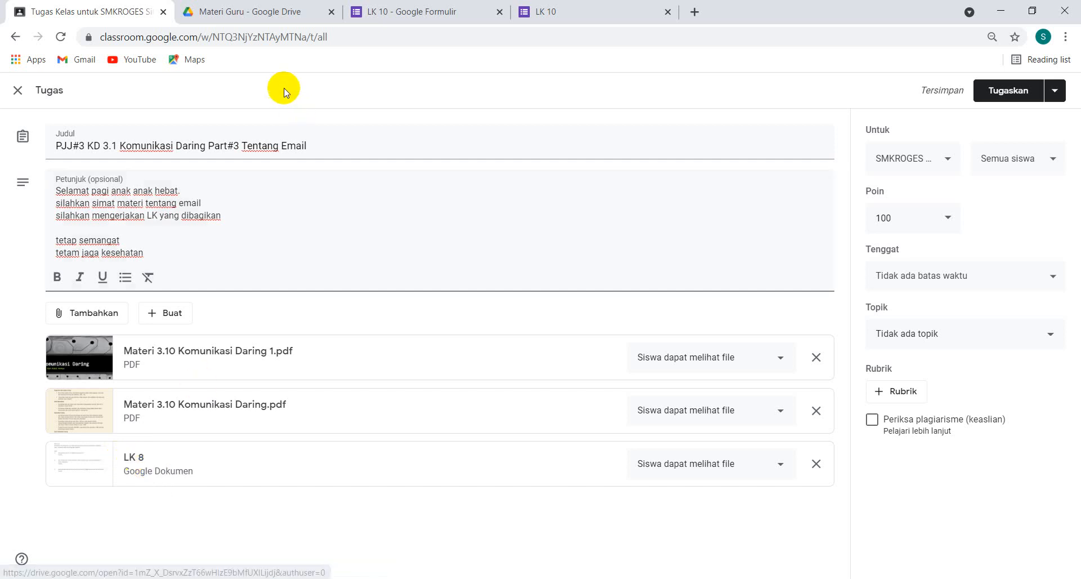
Switch to Google Drive and look through the Materi Guru folder for the worksheet files
click(243, 22)
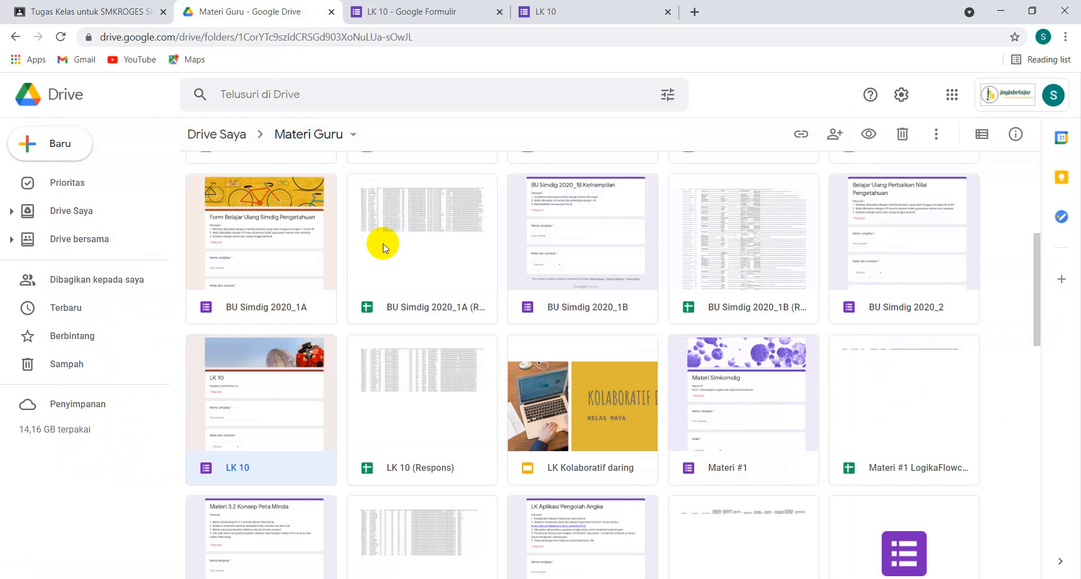
scroll(383, 248, up, 4)
scroll(383, 248, down, 13)
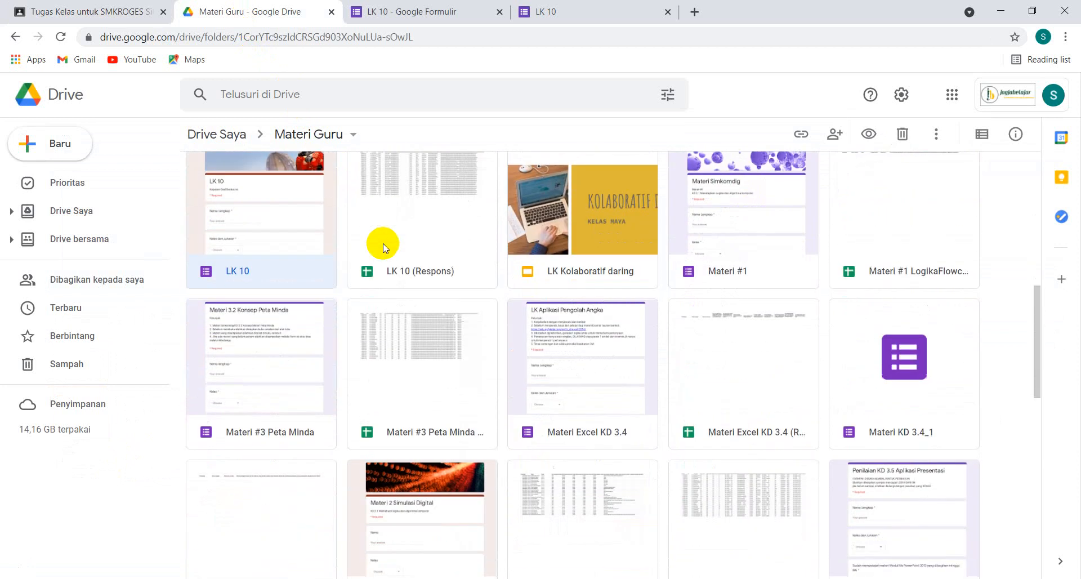
scroll(383, 248, down, 3)
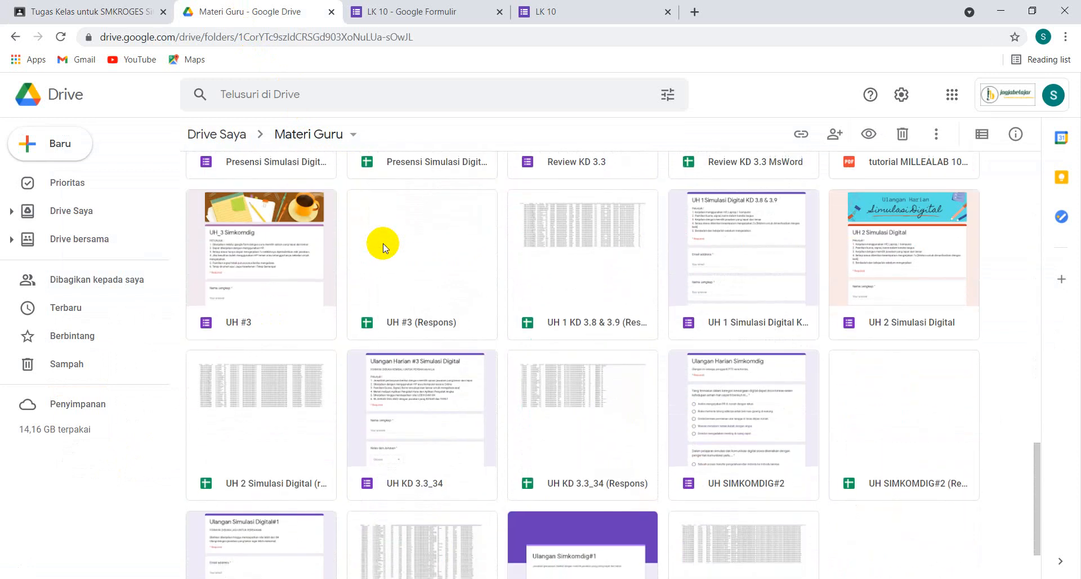
scroll(383, 247, down, 3)
scroll(383, 243, up, 15)
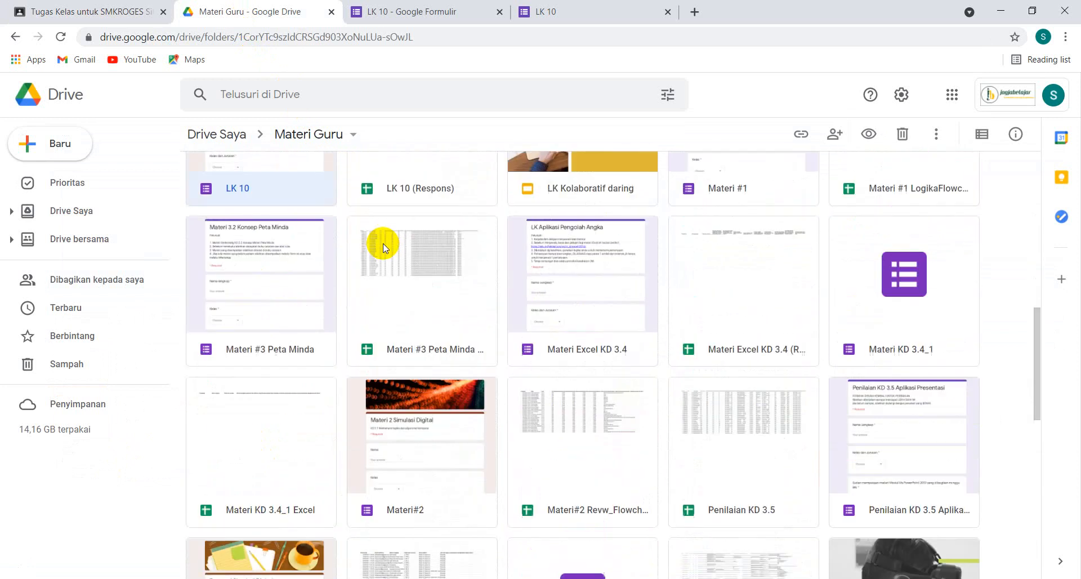
scroll(459, 293, up, 1)
scroll(458, 293, up, 5)
scroll(459, 293, down, 5)
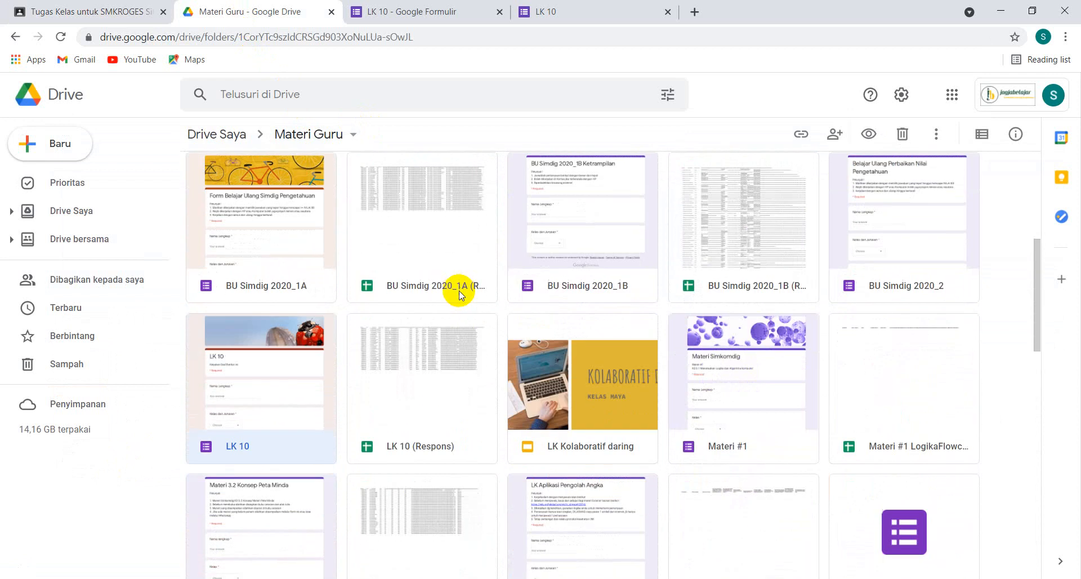
scroll(459, 292, up, 1)
scroll(458, 290, down, 2)
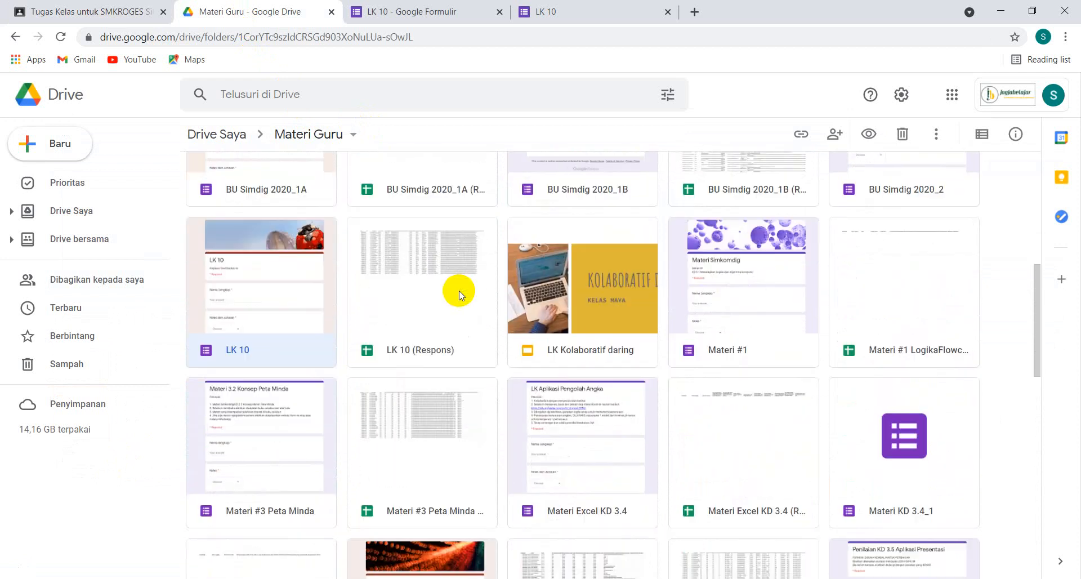
scroll(458, 291, up, 3)
scroll(458, 291, up, 5)
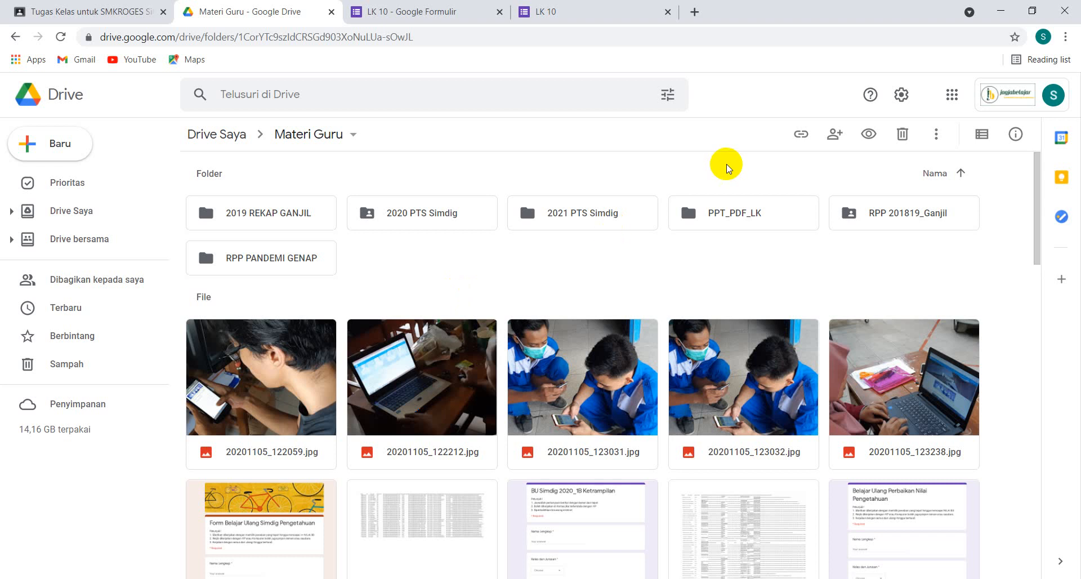
Open the LK 8 document from the PPT_PDF_LK folder to view the worksheet
double_click(747, 216)
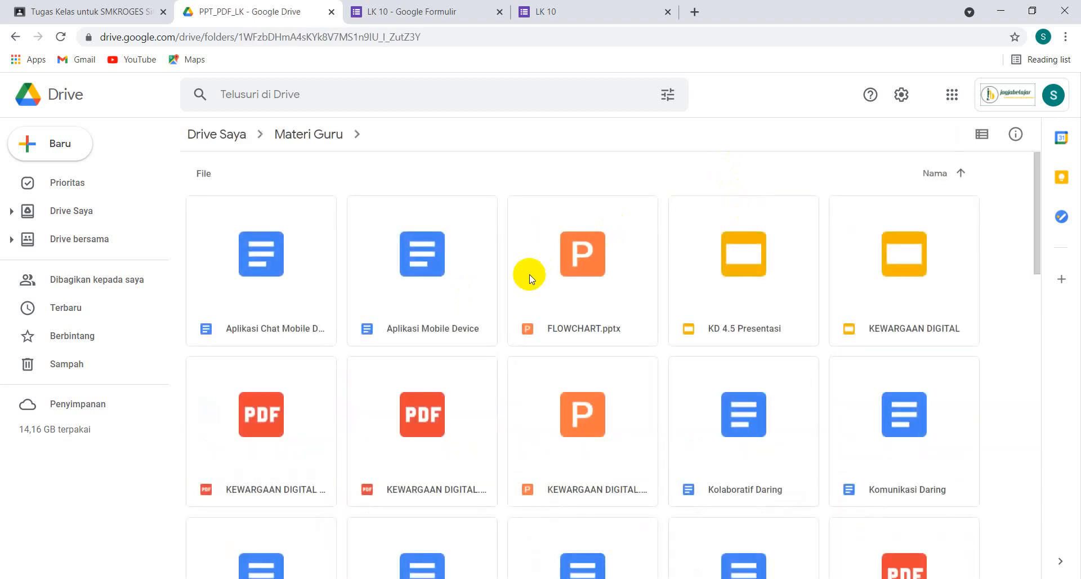
scroll(525, 278, down, 6)
scroll(521, 275, up, 1)
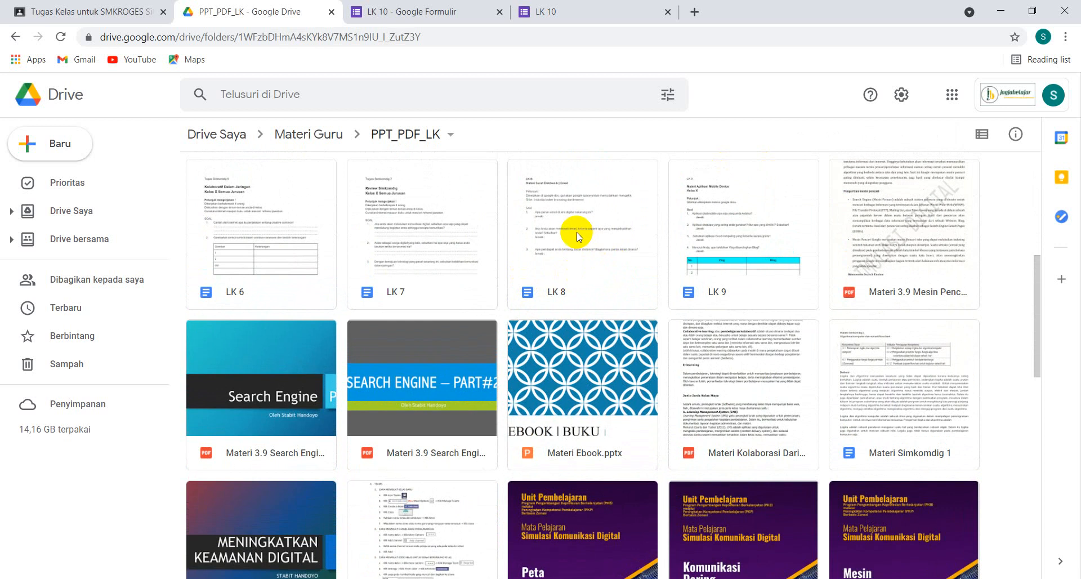
double_click(577, 236)
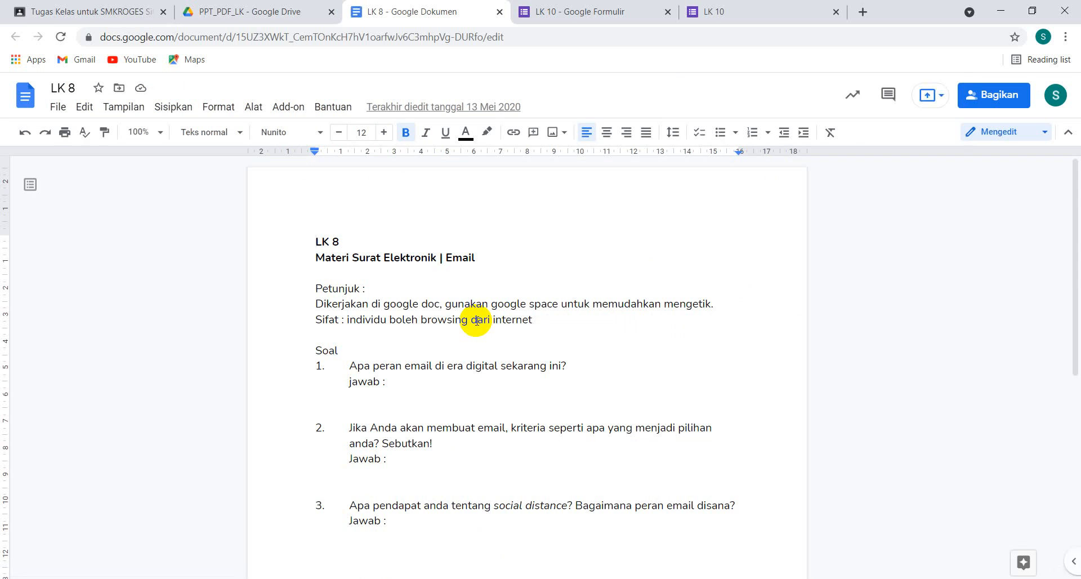
click(61, 110)
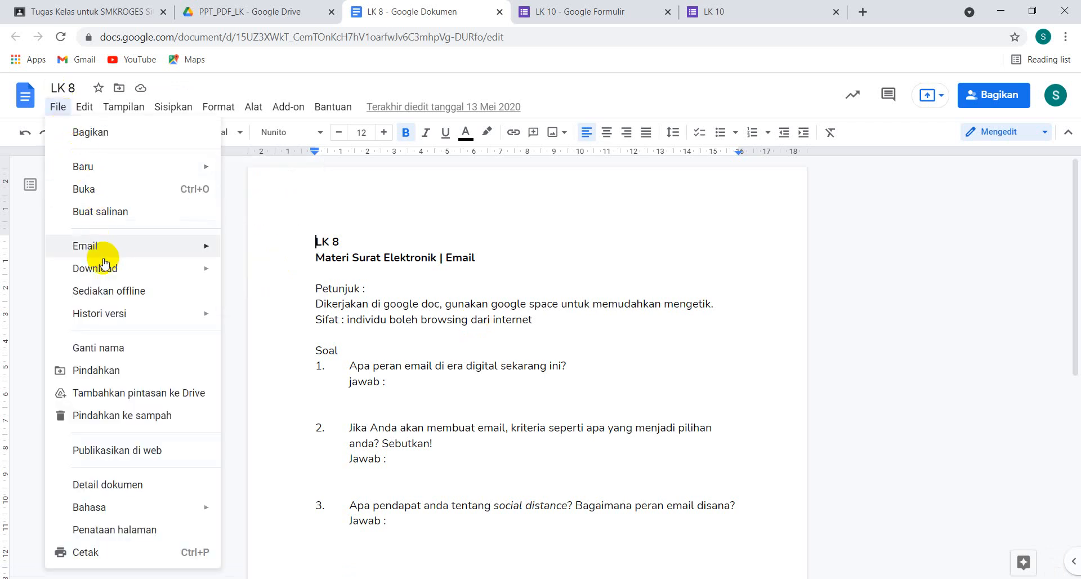
mouse_move(108, 243)
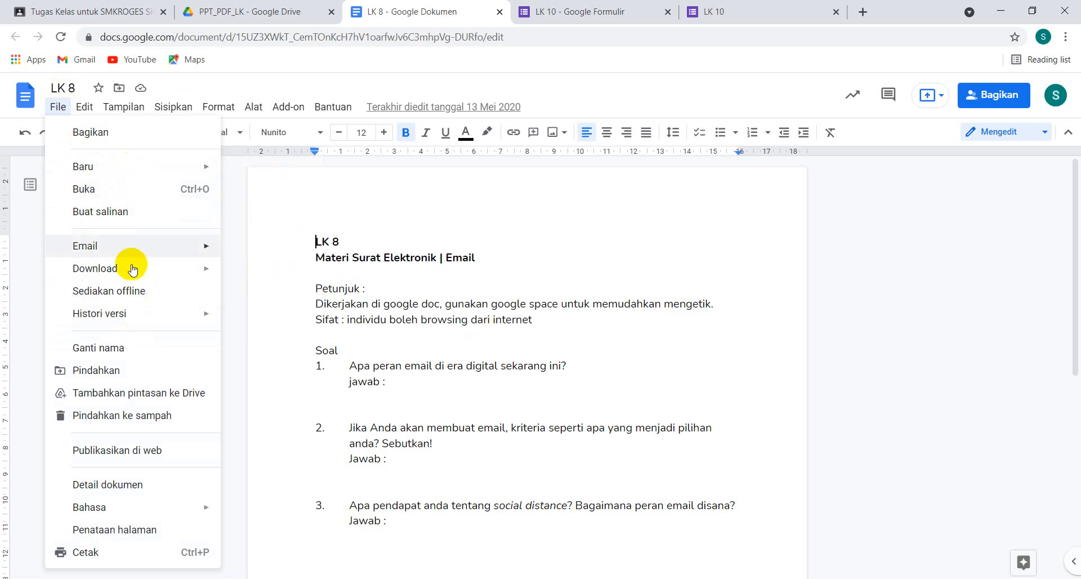
mouse_move(130, 315)
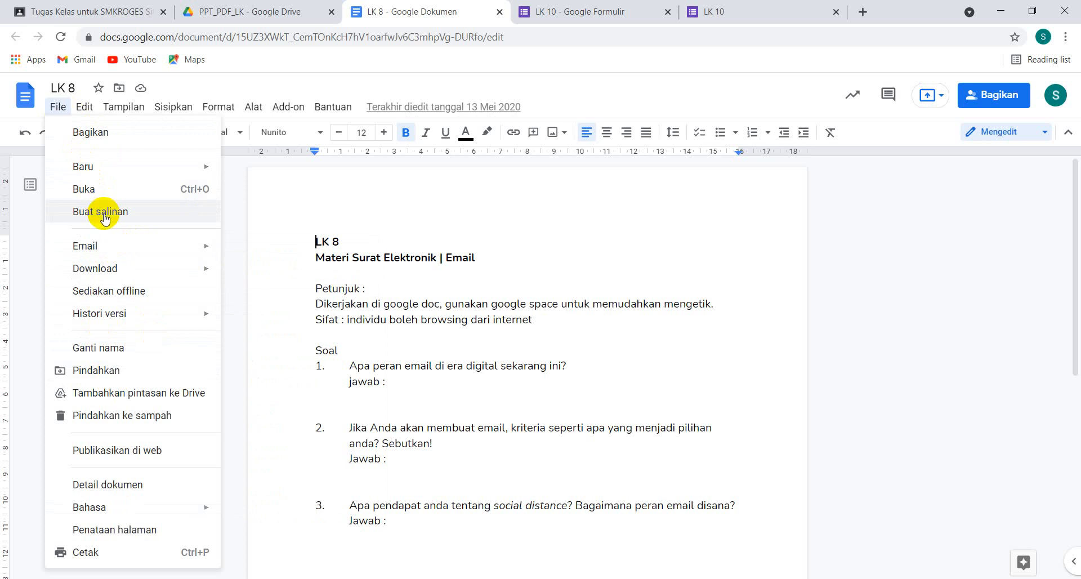
click(281, 190)
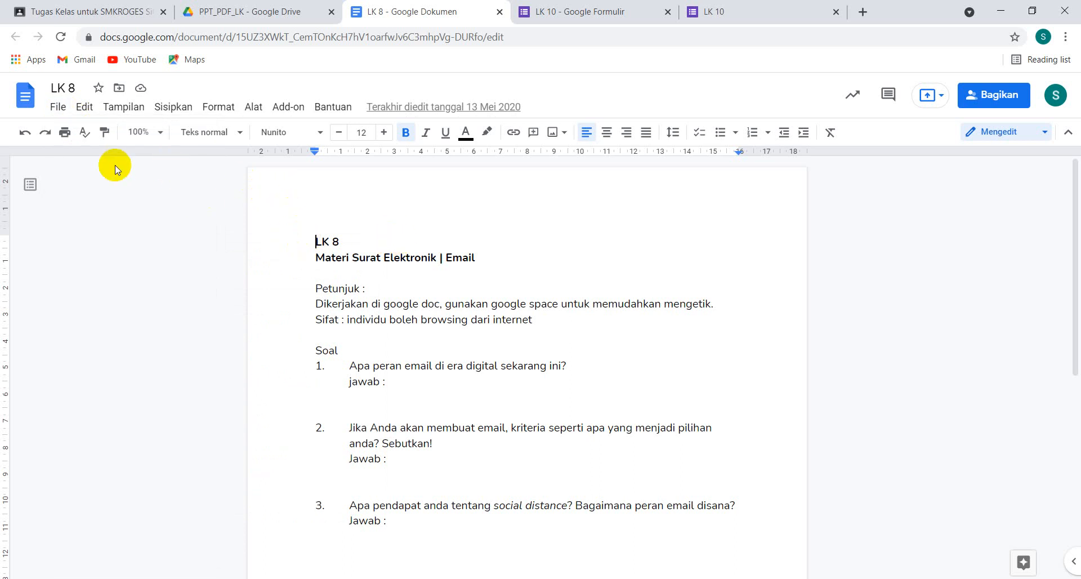
click(57, 109)
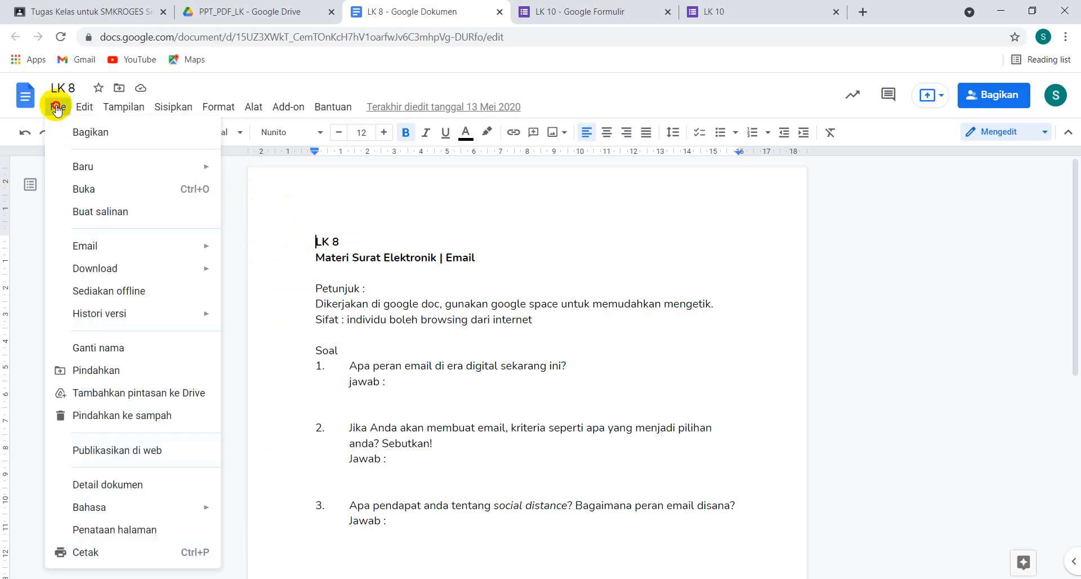
mouse_move(81, 169)
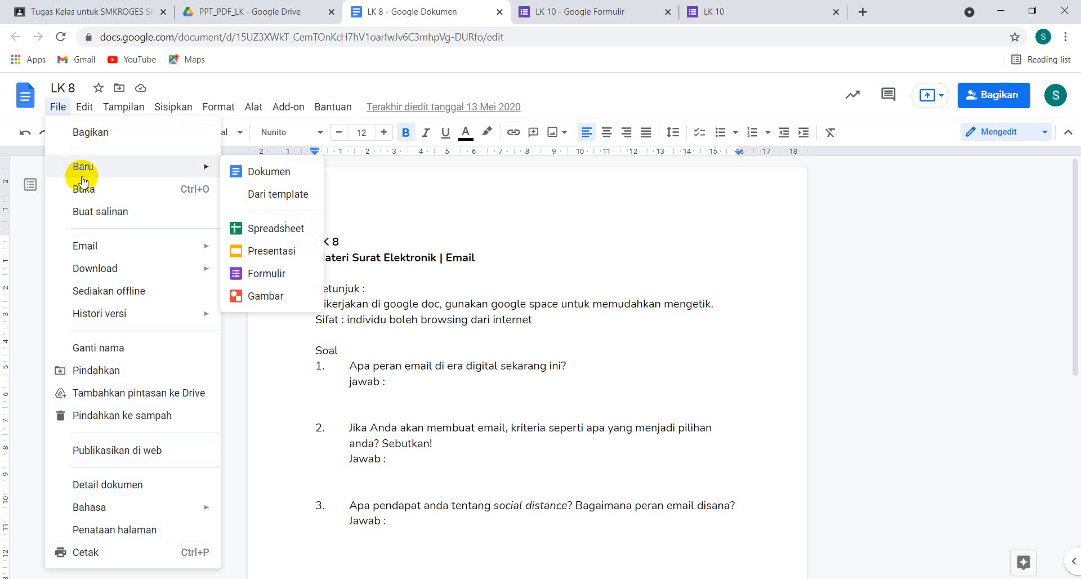
click(413, 209)
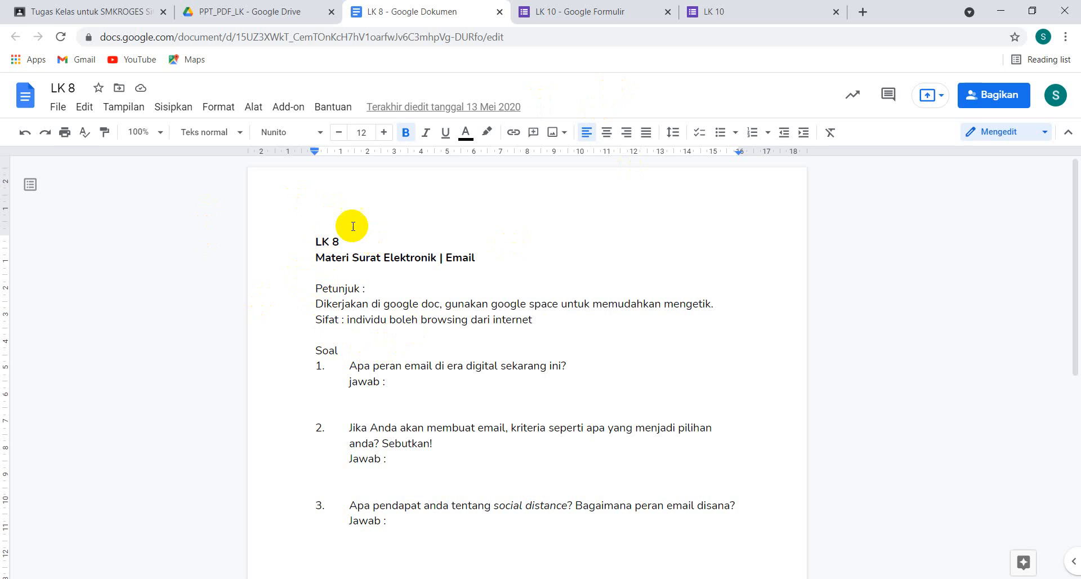
Return to the Classroom assignment and set the LK 8 attachment to "Buat salinan untuk setiap siswa"
click(97, 14)
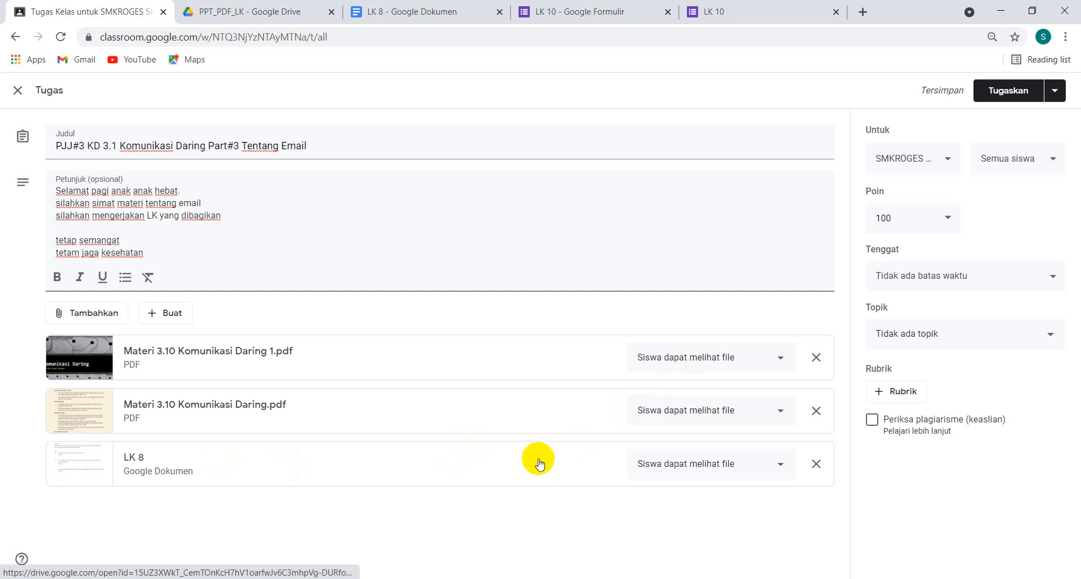
click(780, 469)
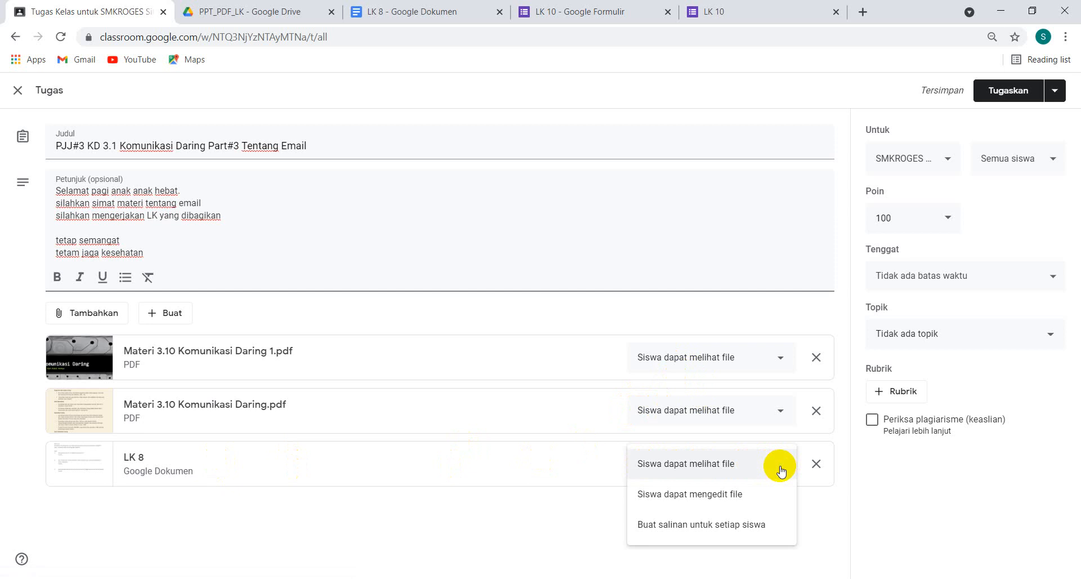
click(682, 529)
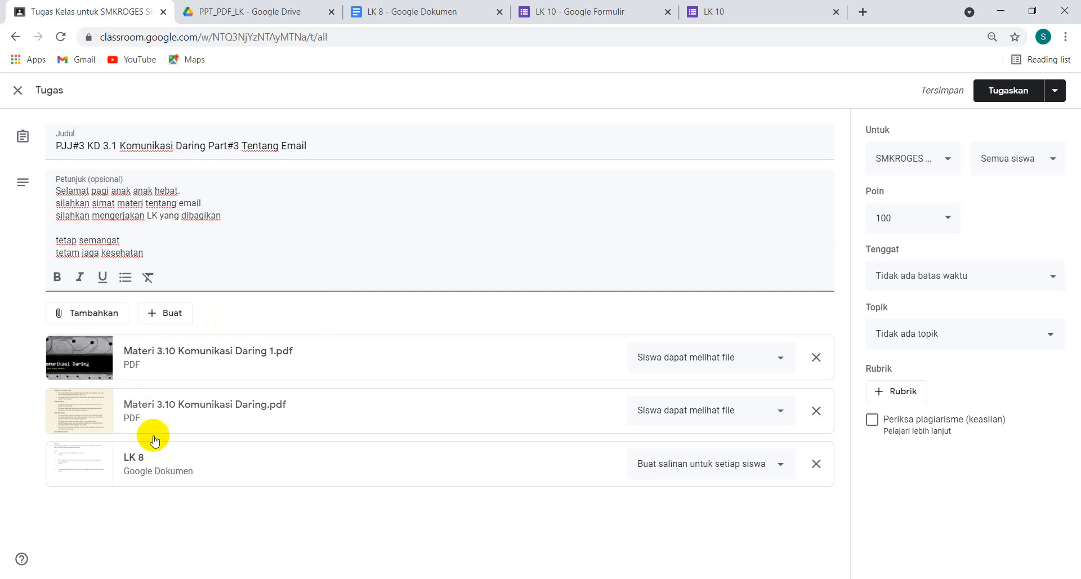
Start adding a link to the assignment, switch to the LK 10 form's editor in Google Forms and close the existing LK 10 preview
click(110, 318)
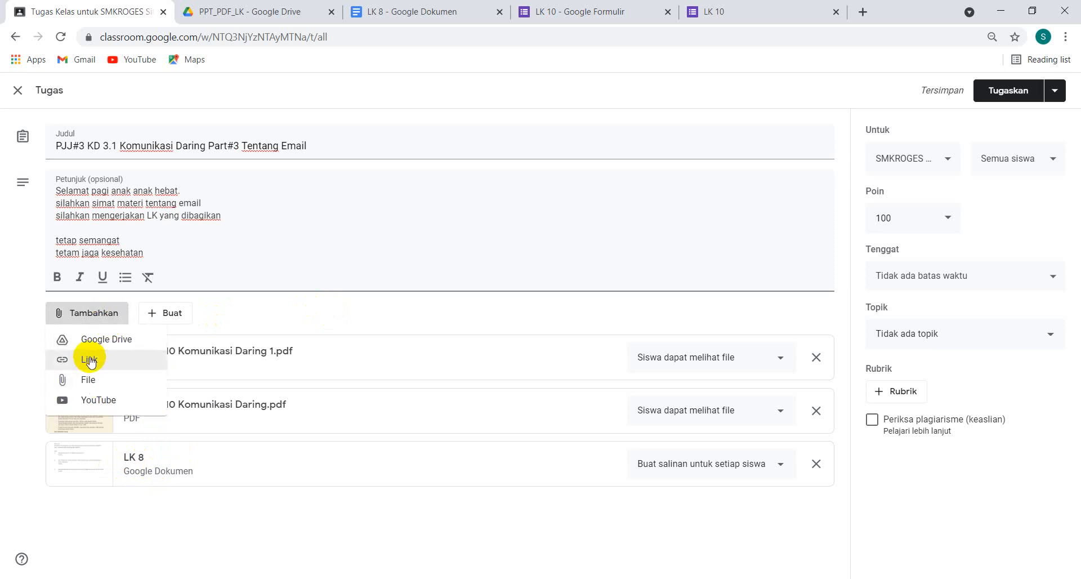
click(90, 359)
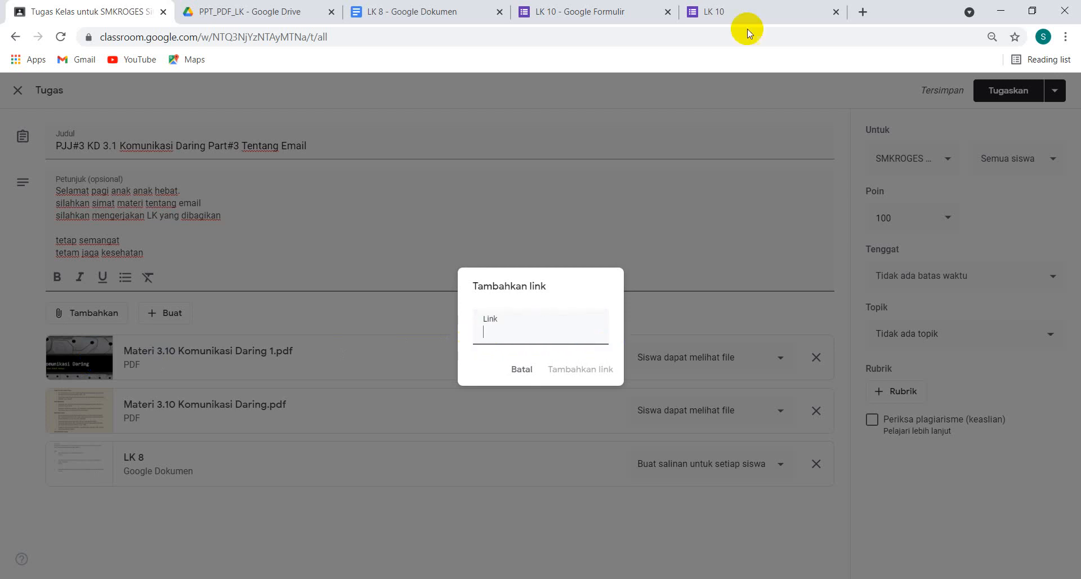
click(620, 11)
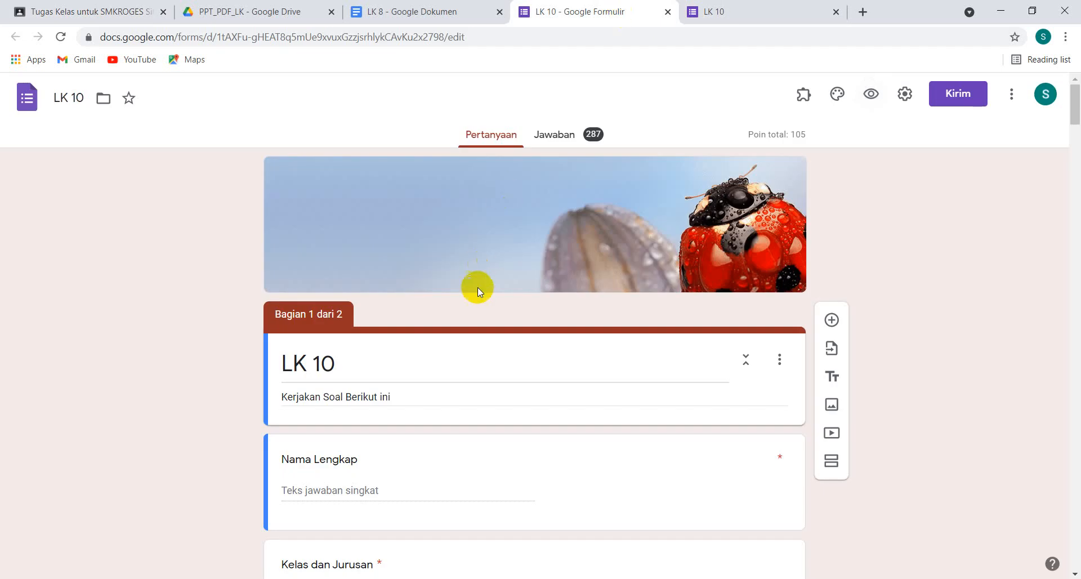
scroll(478, 288, down, 1)
scroll(477, 287, down, 10)
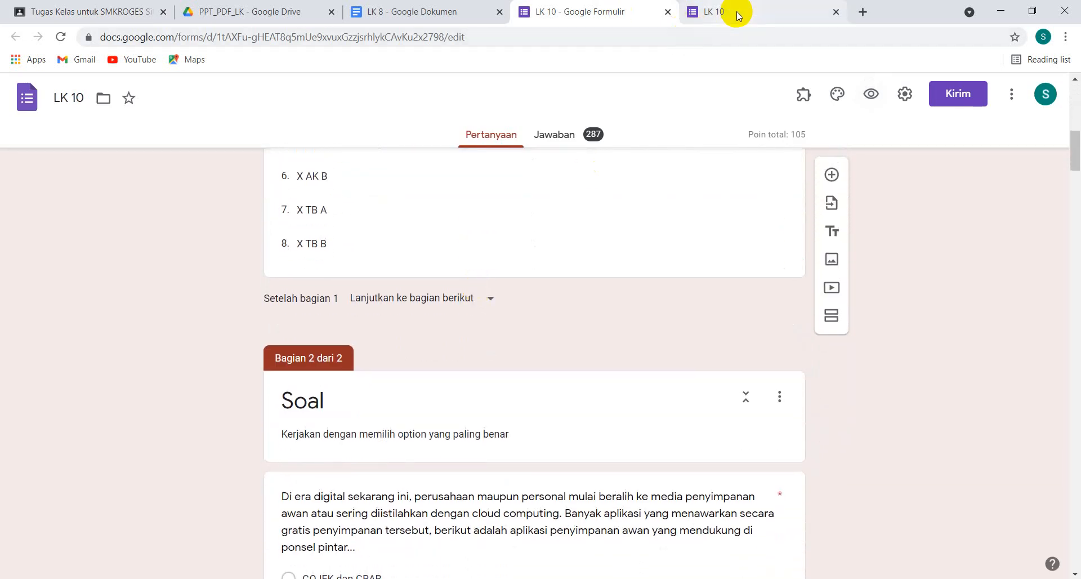
click(837, 16)
scroll(482, 306, up, 5)
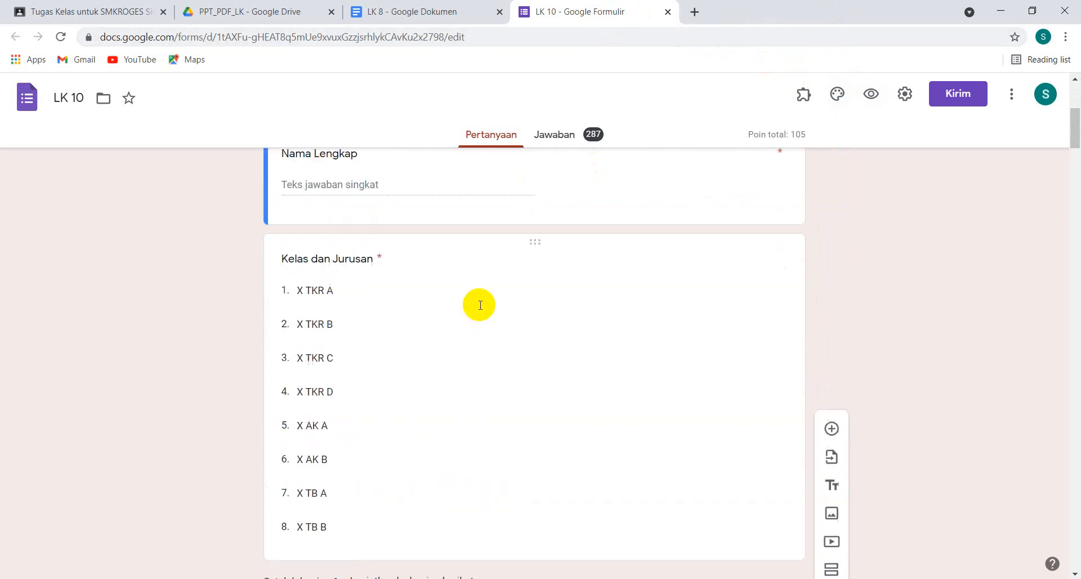
scroll(481, 305, up, 5)
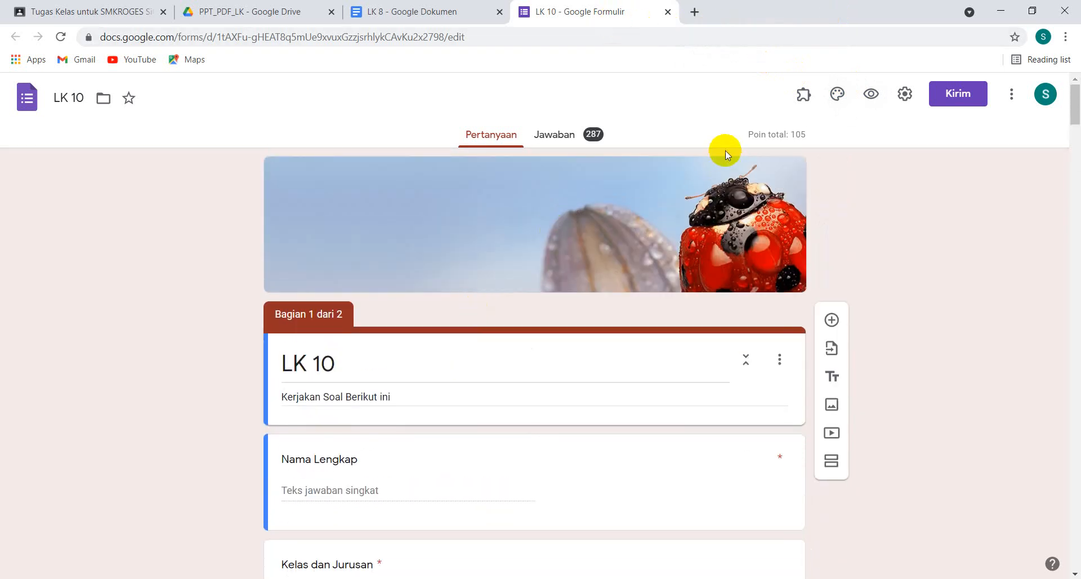
Open a preview of the LK 10 form and copy its web address
click(871, 96)
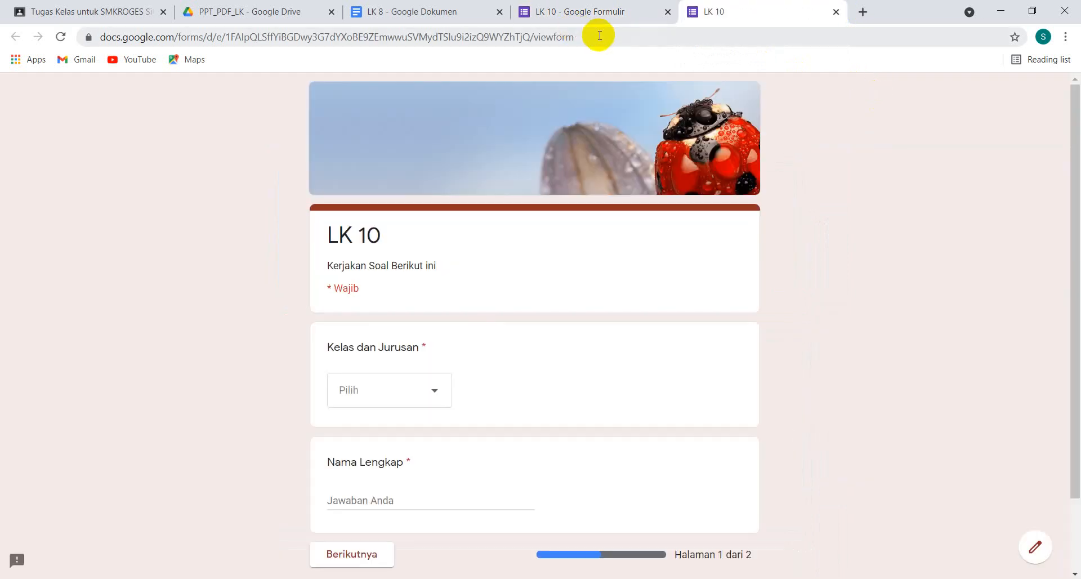
click(599, 35)
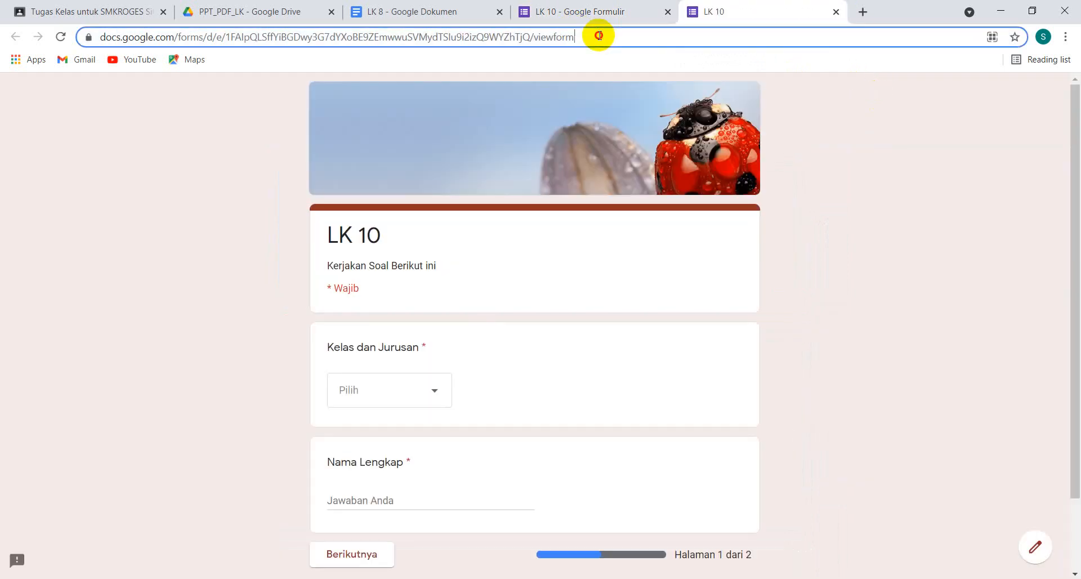
right_click(495, 37)
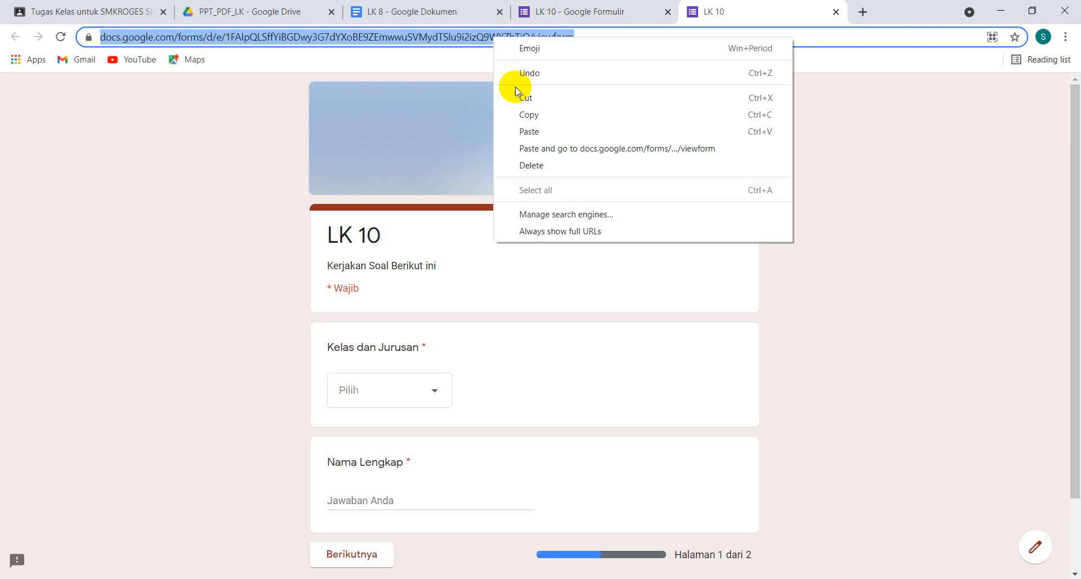
click(529, 115)
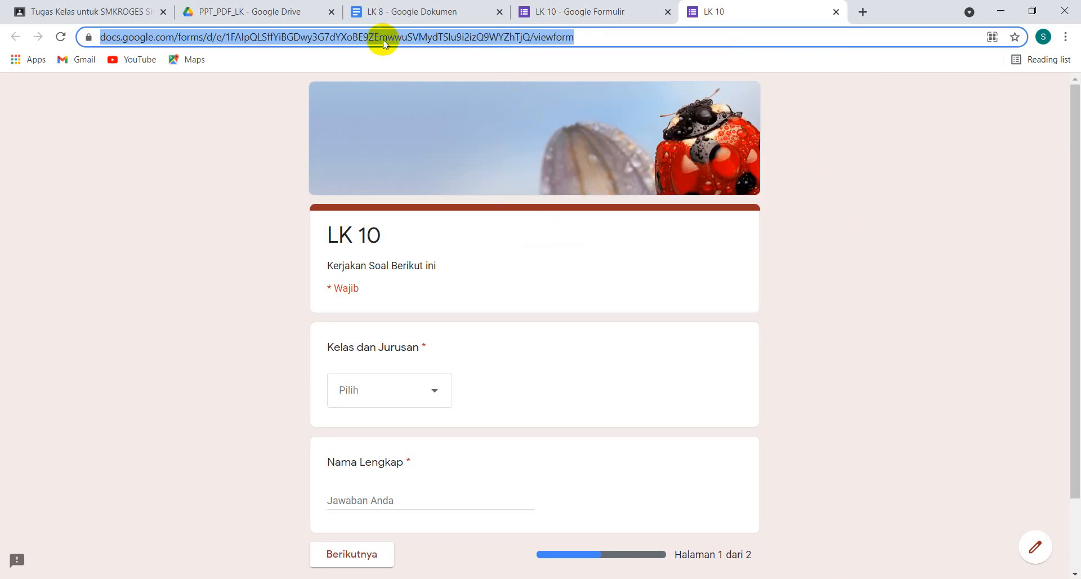
Attach the copied LK 10 form link to the Classroom assignment
click(94, 17)
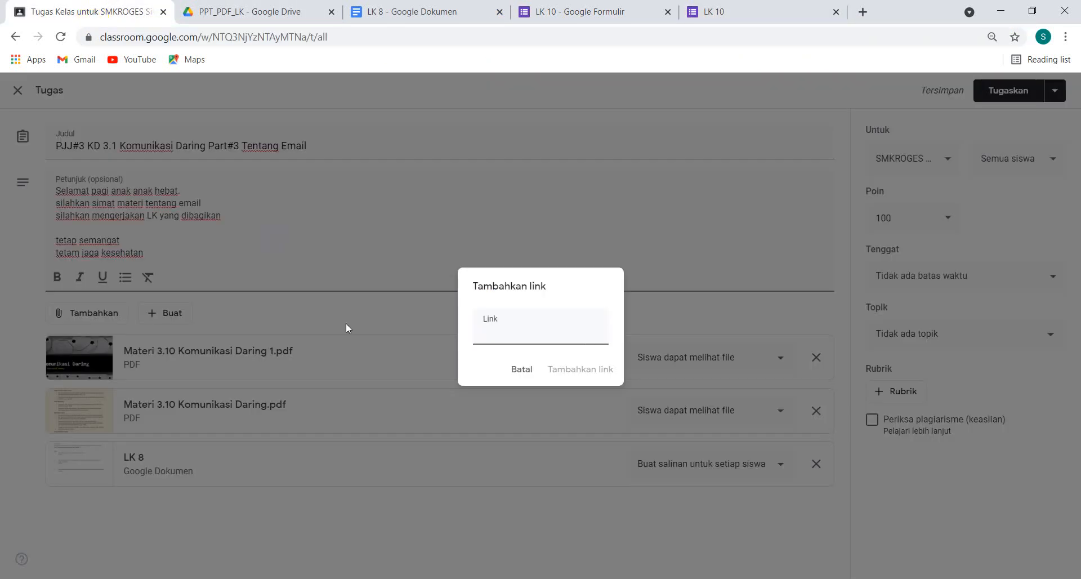
key(ctrl+v)
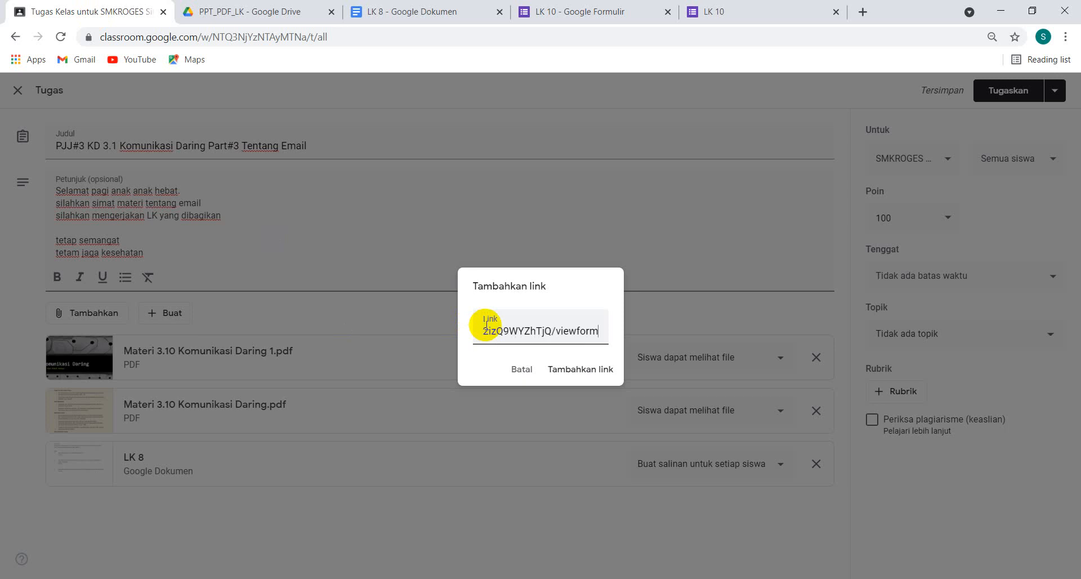
click(608, 371)
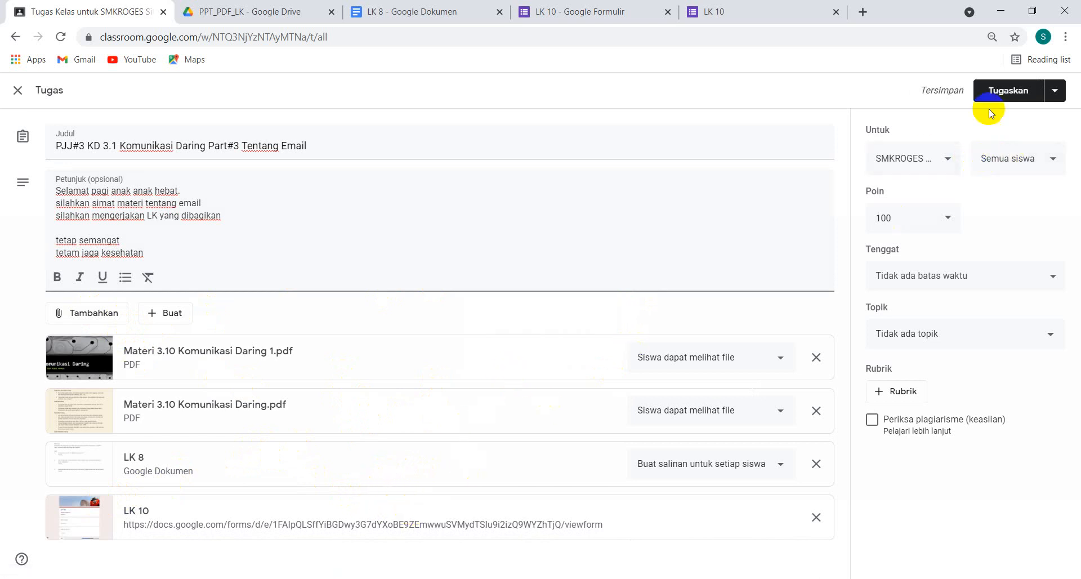
Set the assignment's due date to 22 Jul 2021 at 23.59 and file it under the topic Tutorial
click(949, 277)
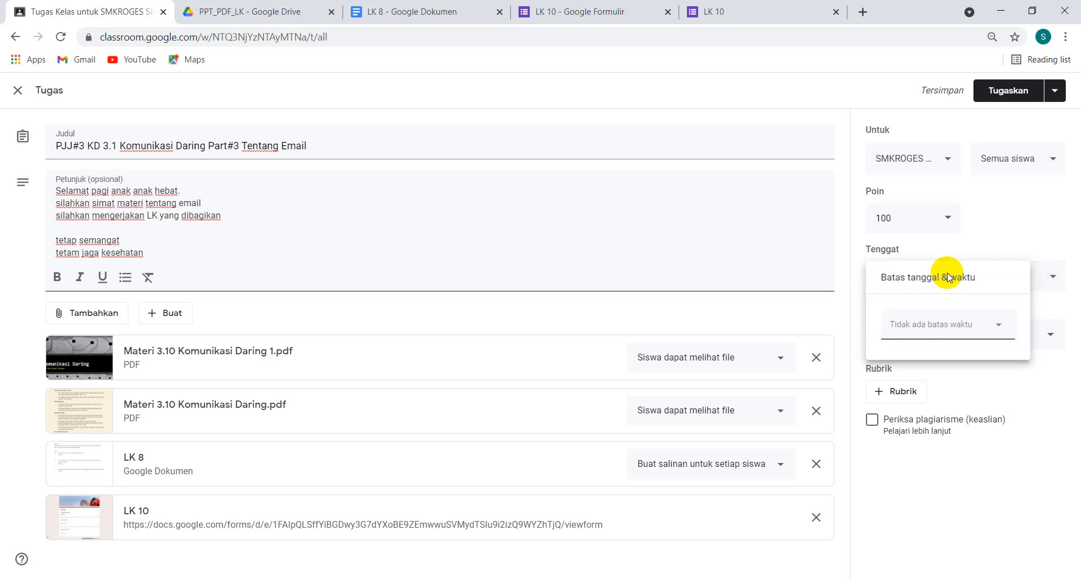
click(929, 335)
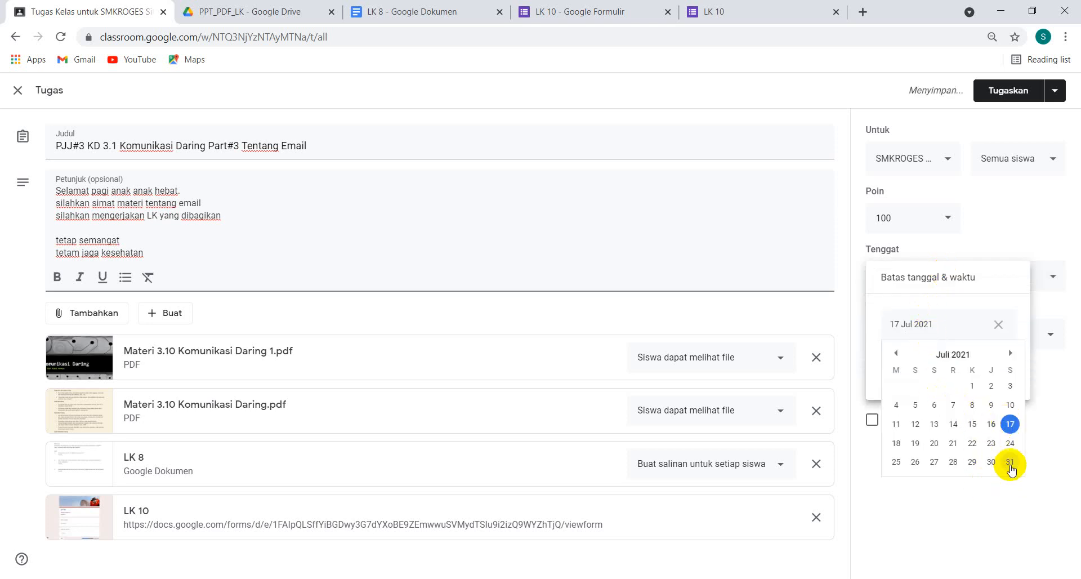
click(972, 445)
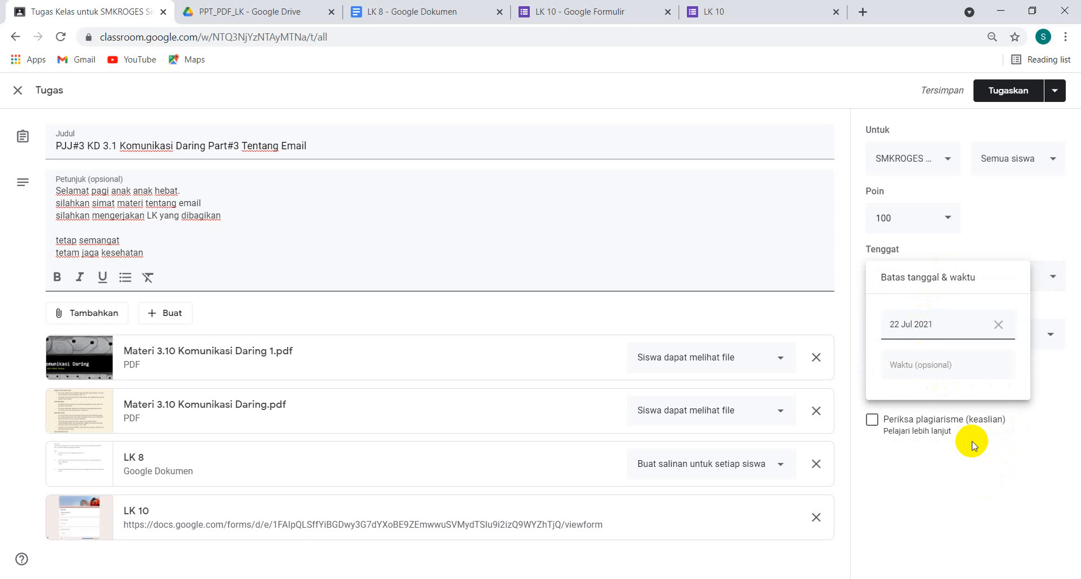
click(917, 365)
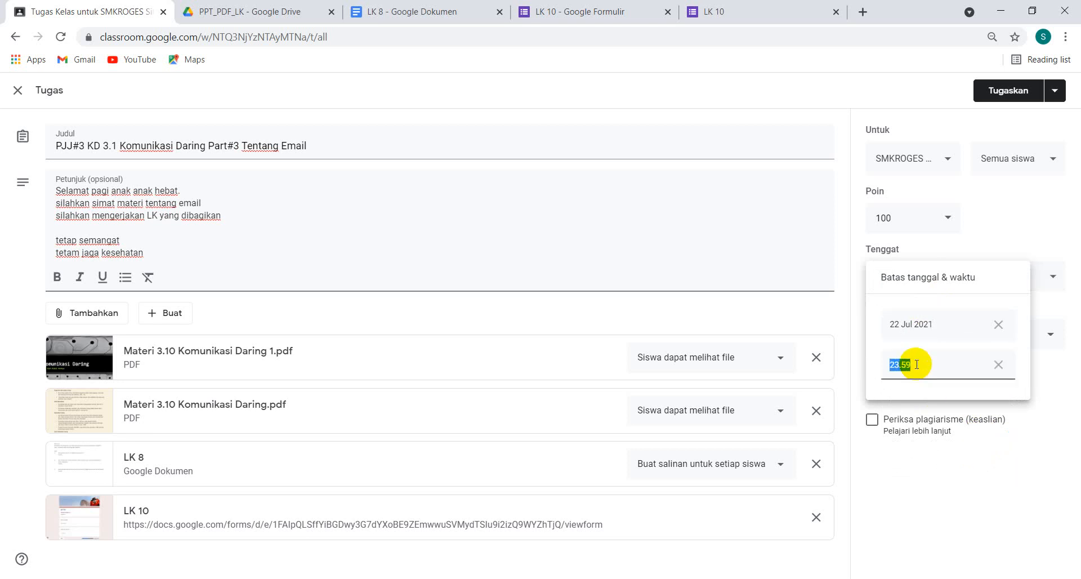
click(1054, 383)
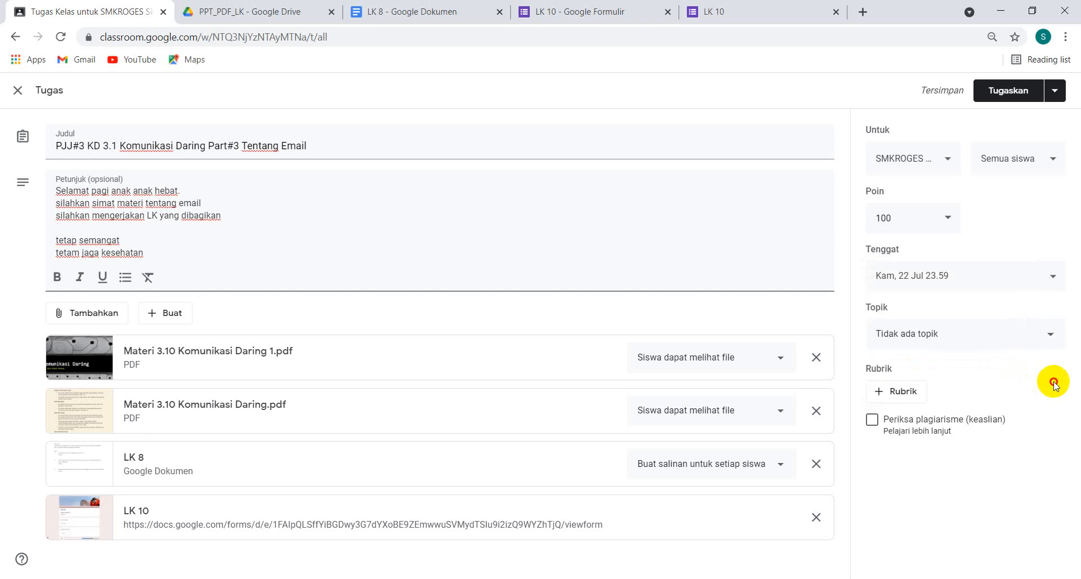
click(928, 338)
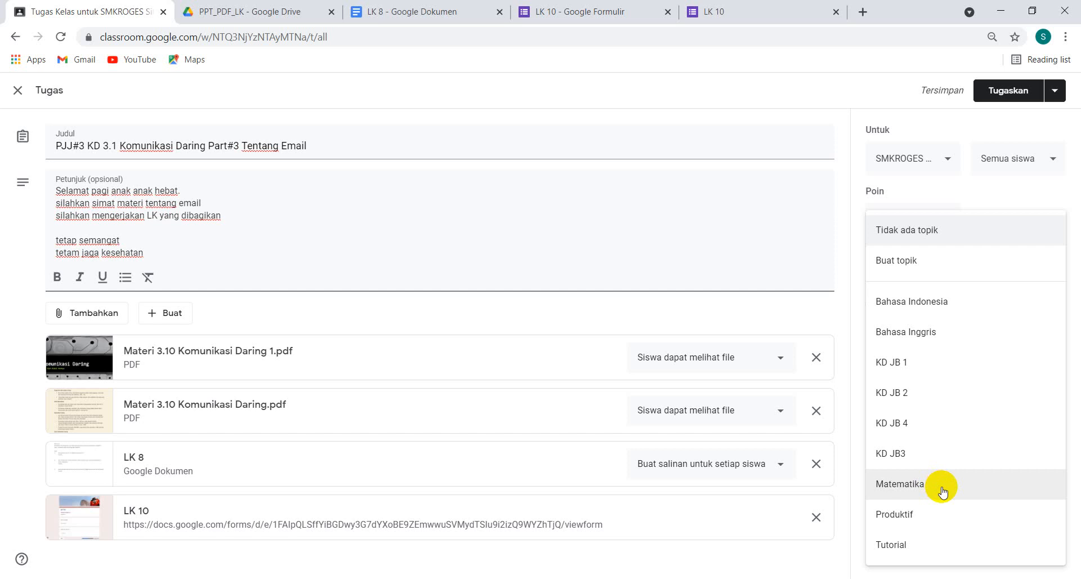
click(903, 545)
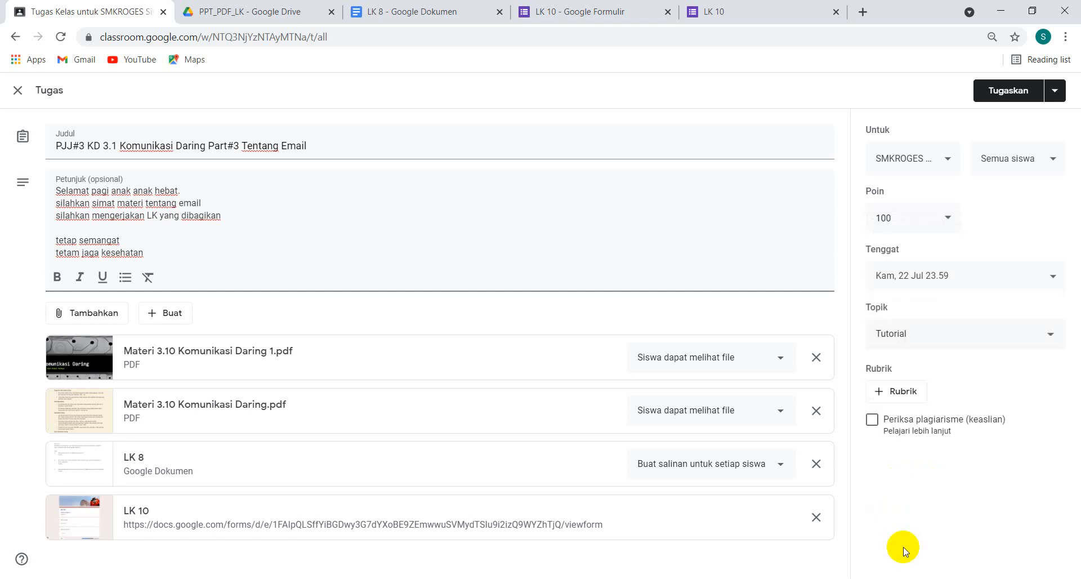
Schedule the assignment to be posted on 17 Jul 2021 at 07.00
click(1055, 93)
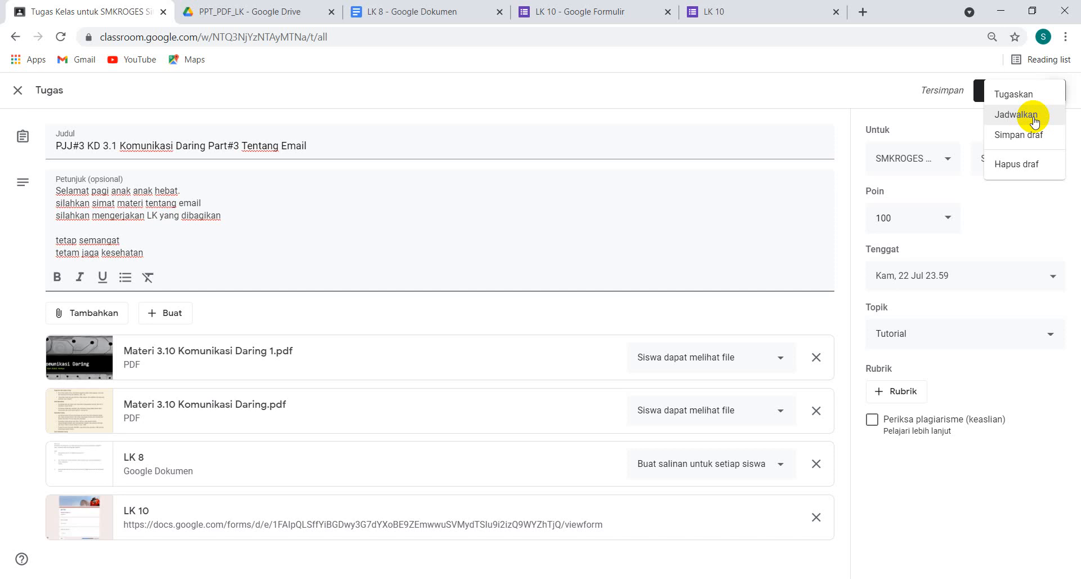
click(1034, 117)
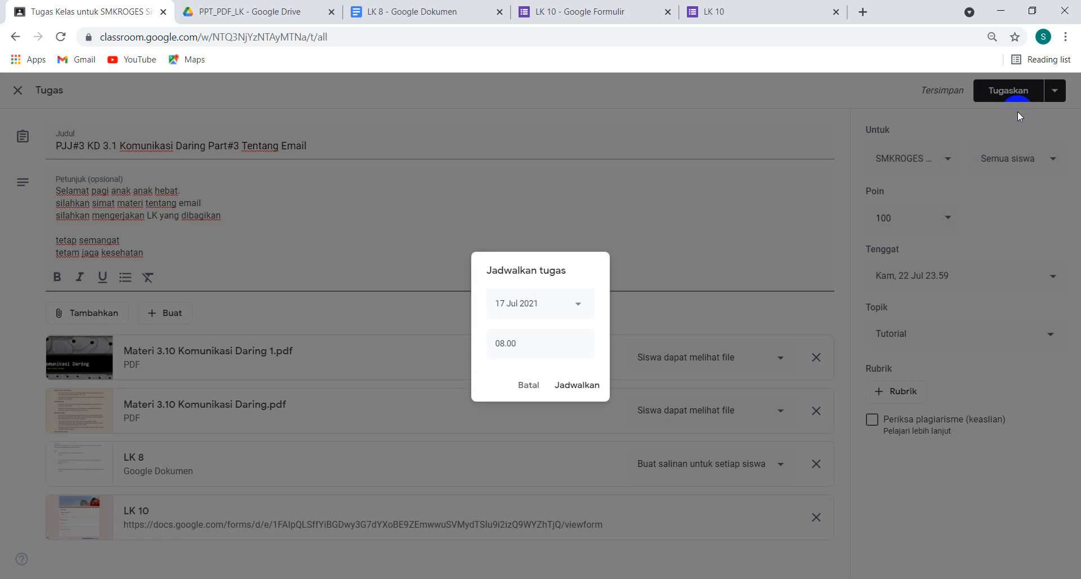
click(577, 305)
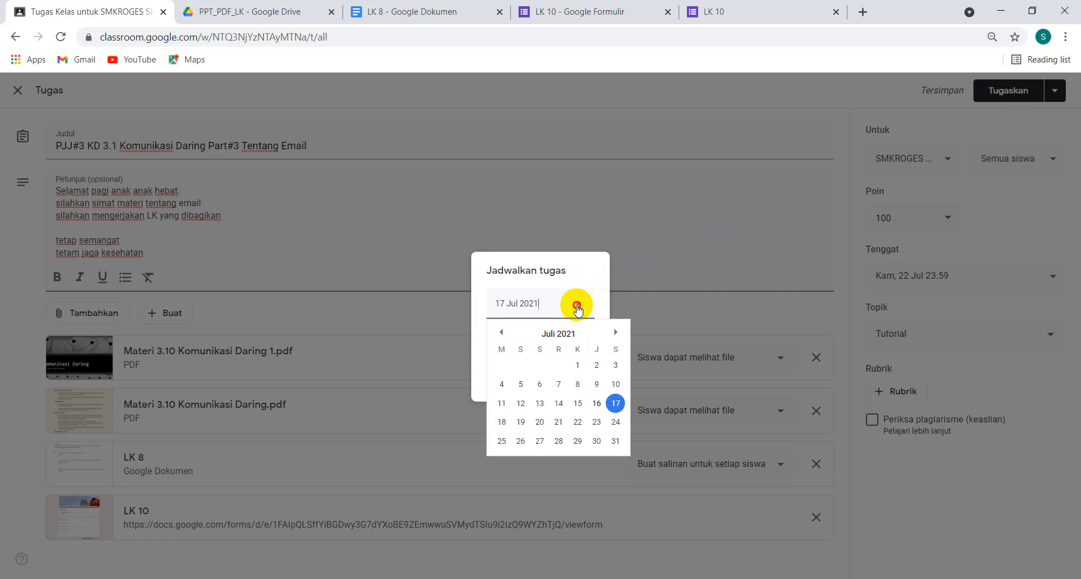
click(615, 403)
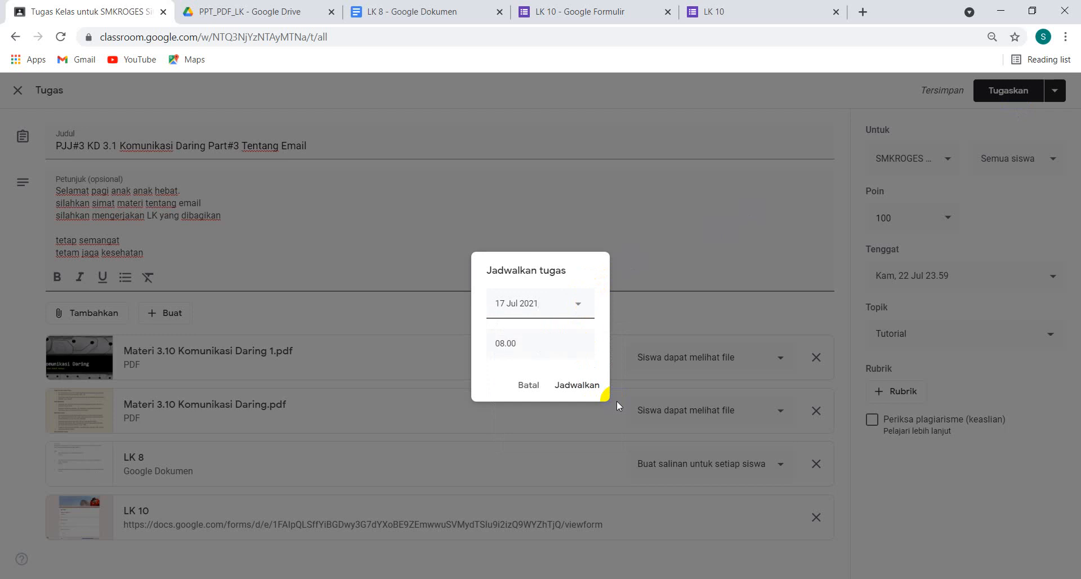
click(526, 343)
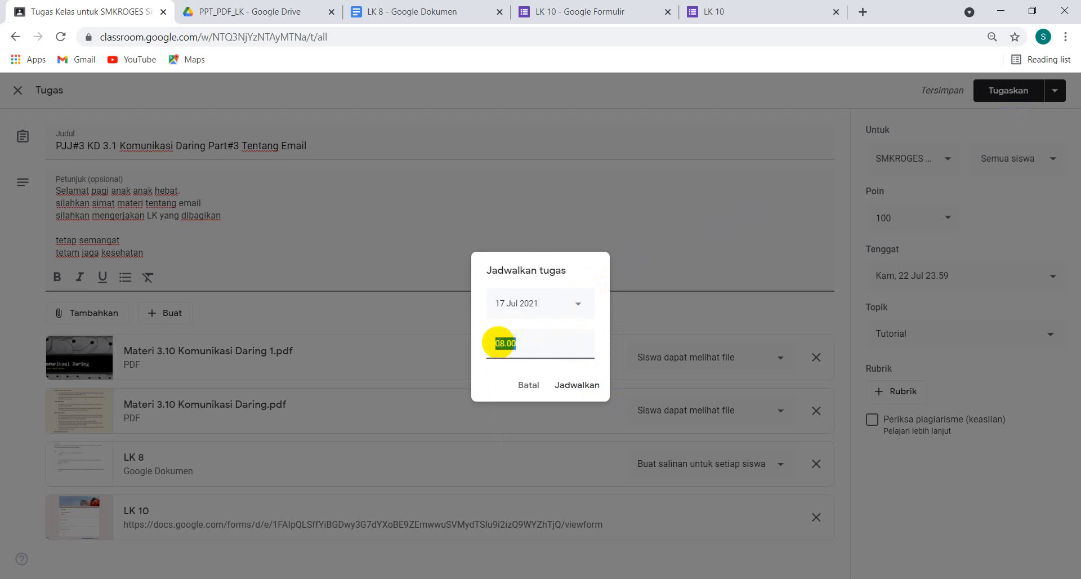
click(498, 343)
key(Delete)
text(7)
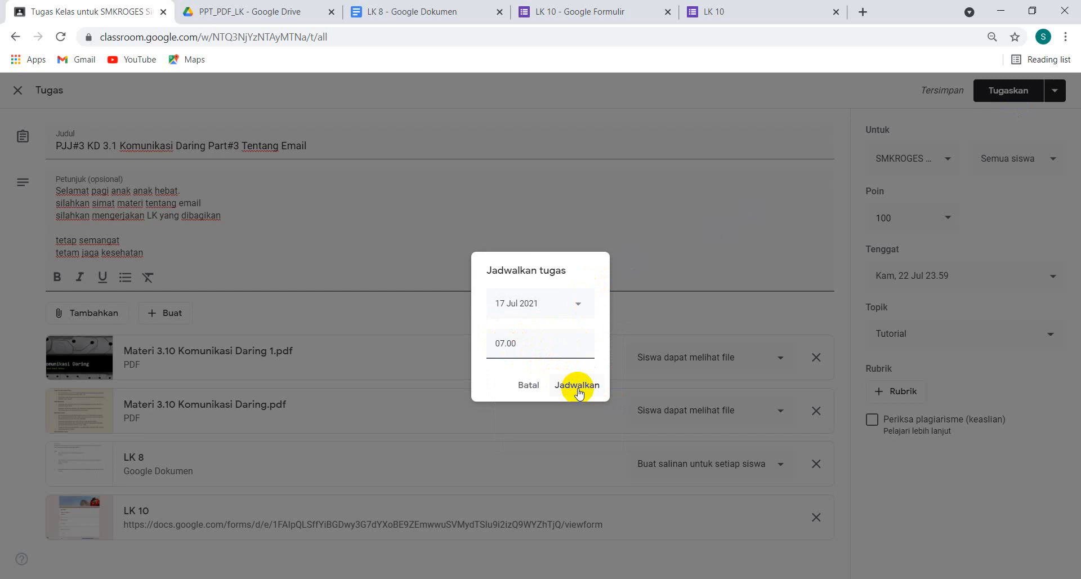
click(579, 391)
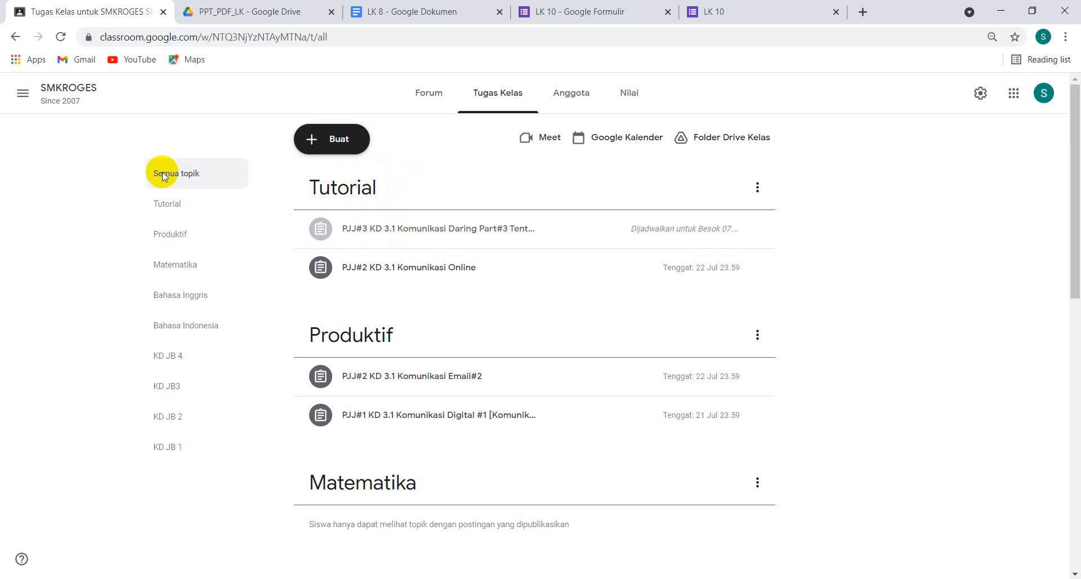
Go back to the class overview and open the classwork page of Class XI AKL A
click(23, 92)
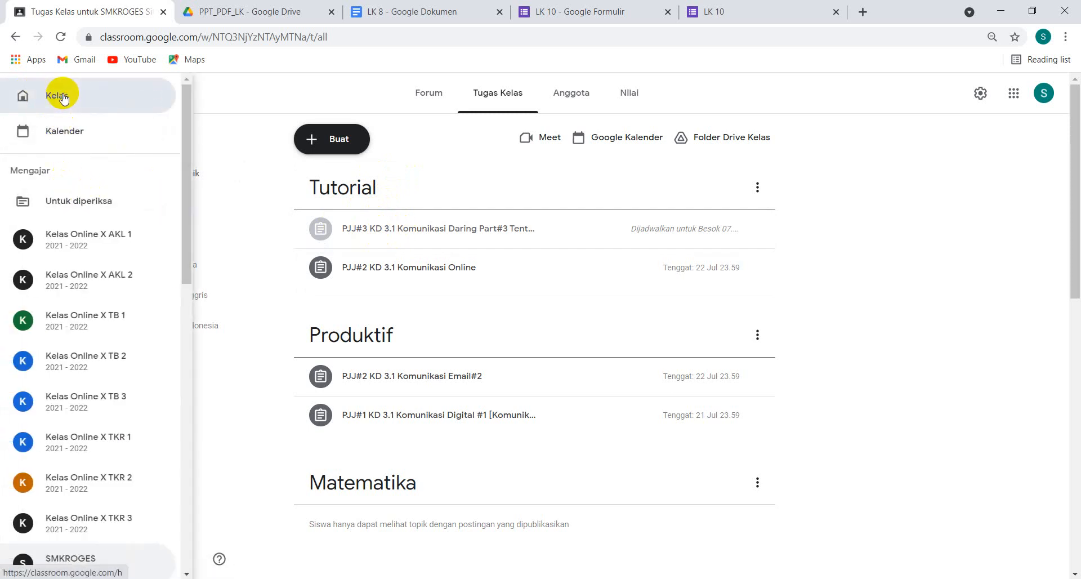
click(63, 97)
scroll(326, 236, down, 3)
click(331, 241)
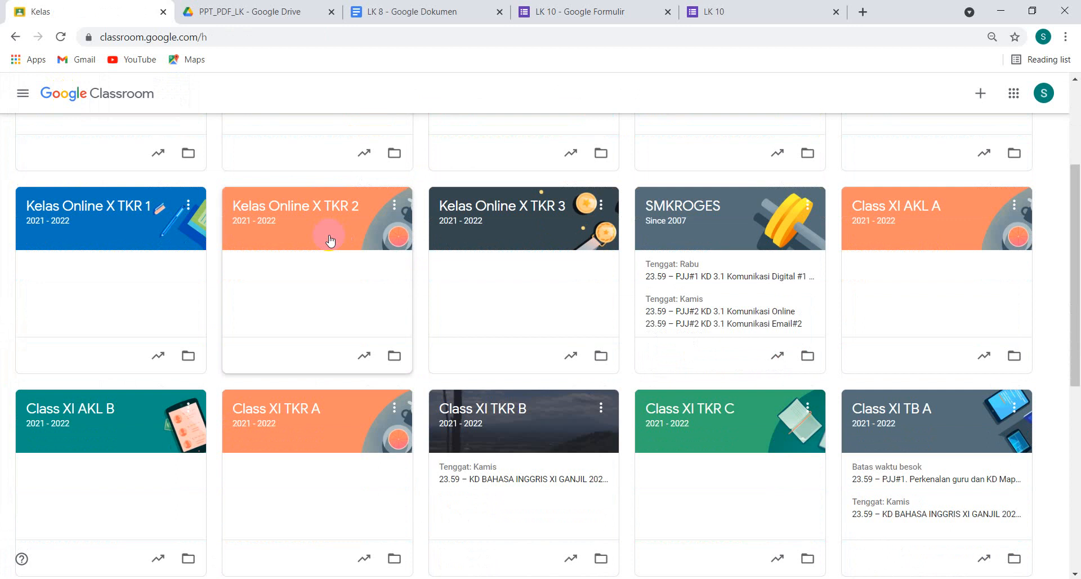
click(903, 211)
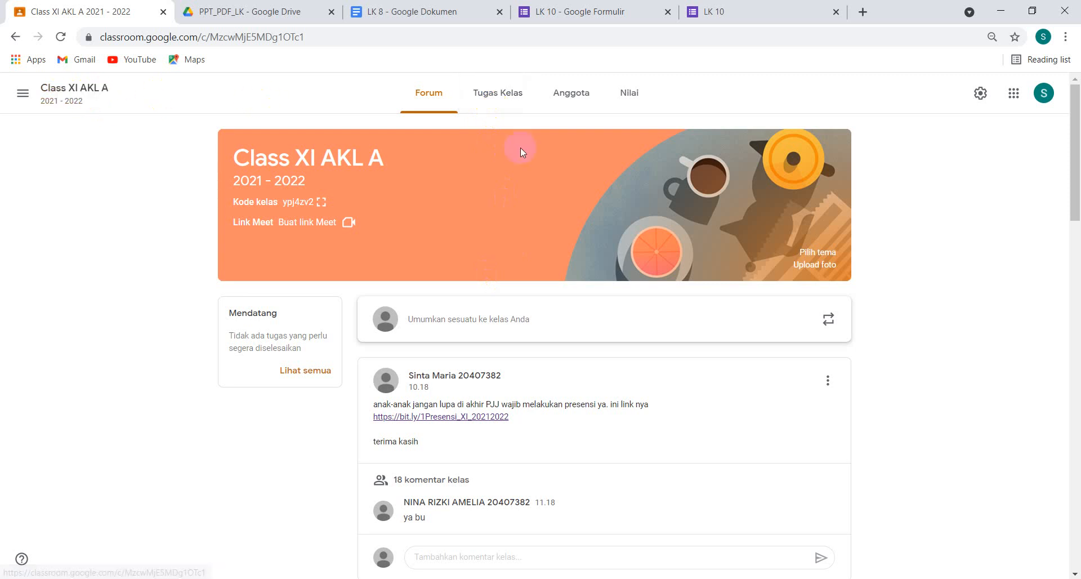
click(495, 101)
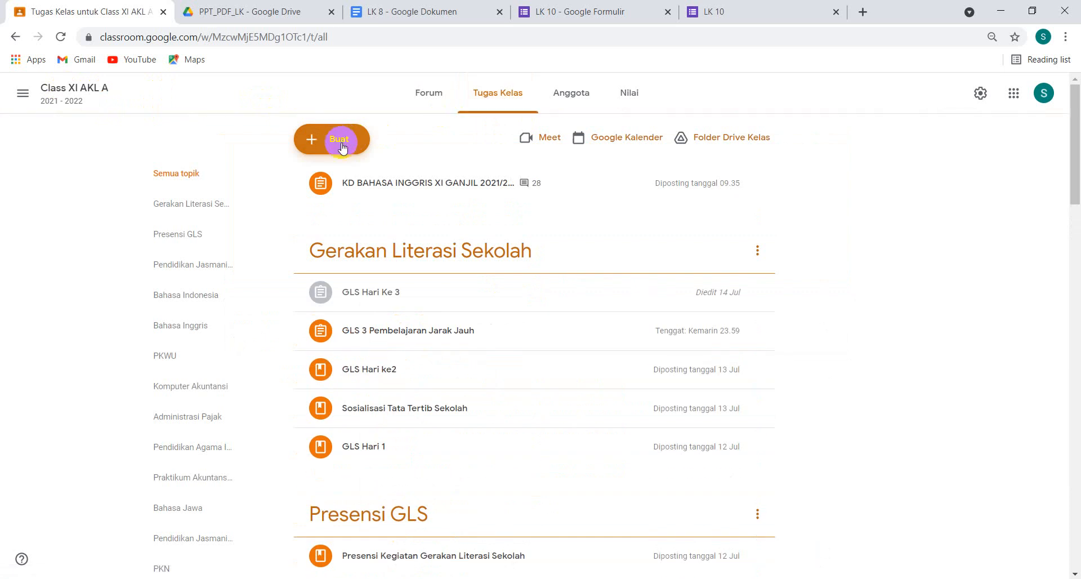
Reuse the SMKROGES post "PJJ#3 KD 3.1 Komunikasi Daring Part#3 Tentang Email" in this class without making new copies of its attachments
click(341, 144)
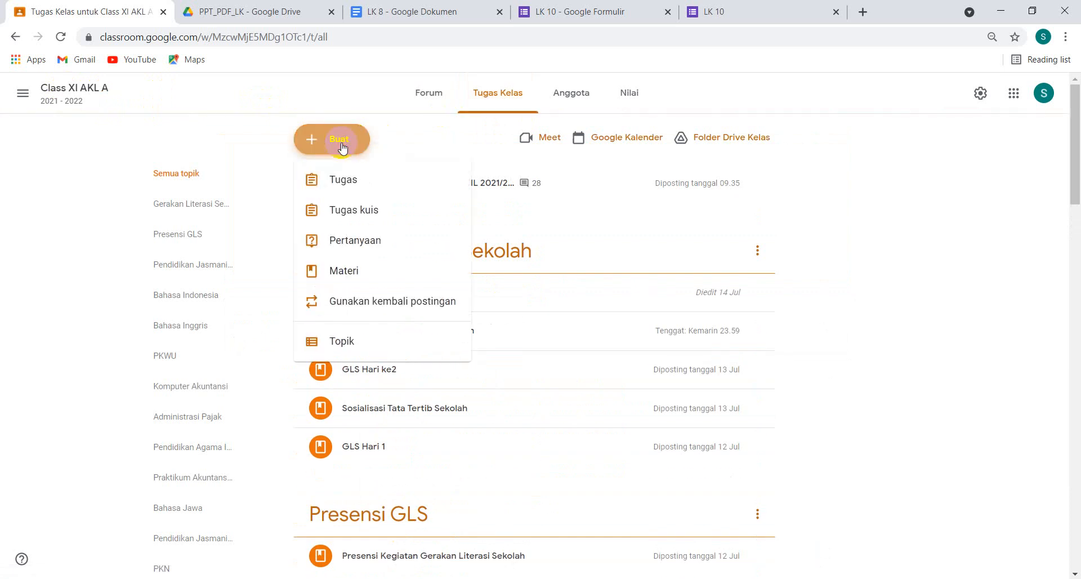
click(346, 304)
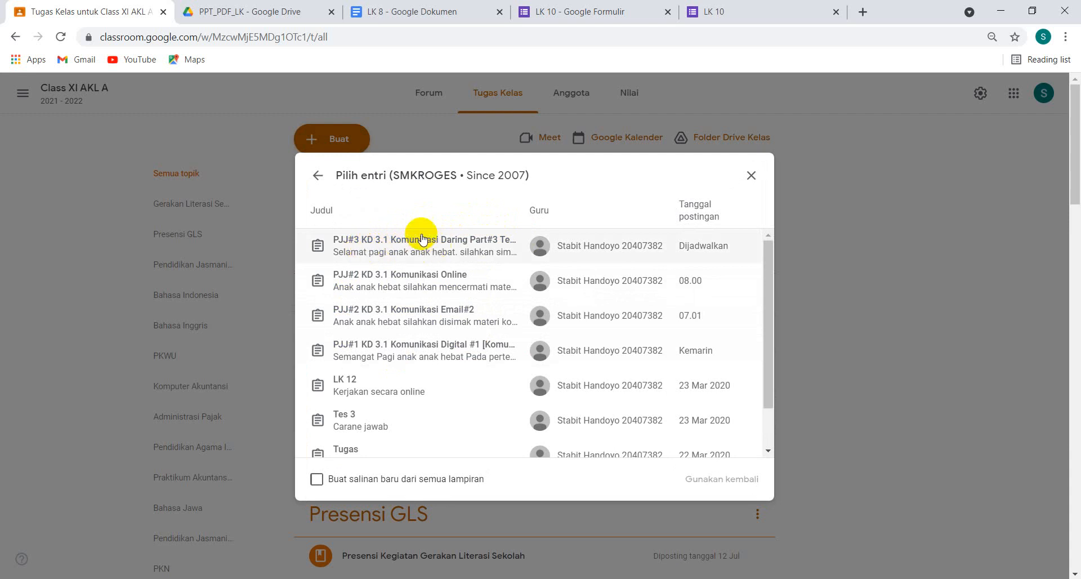
click(317, 175)
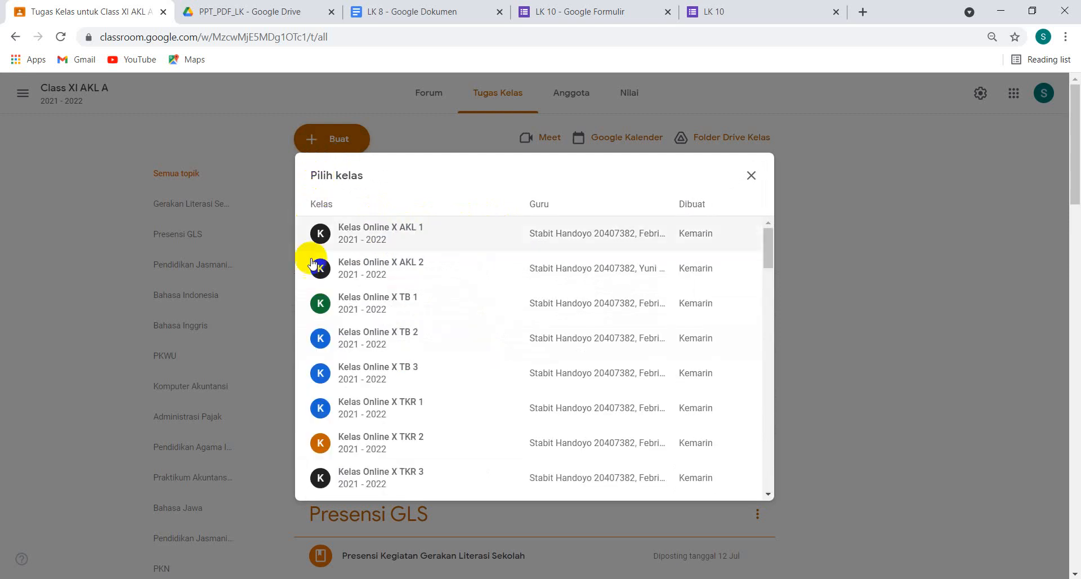
scroll(375, 414, down, 3)
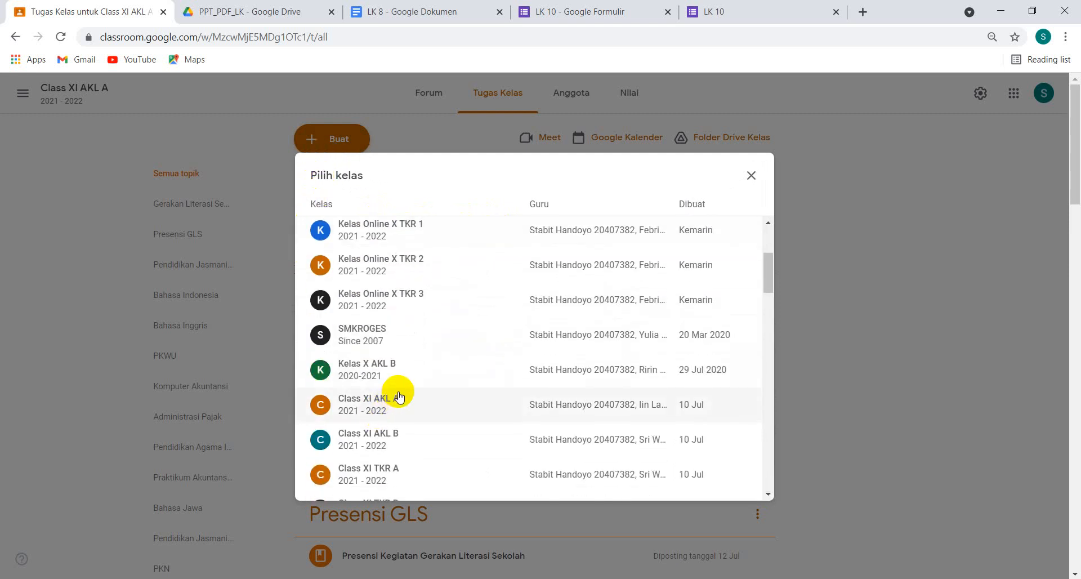
click(363, 336)
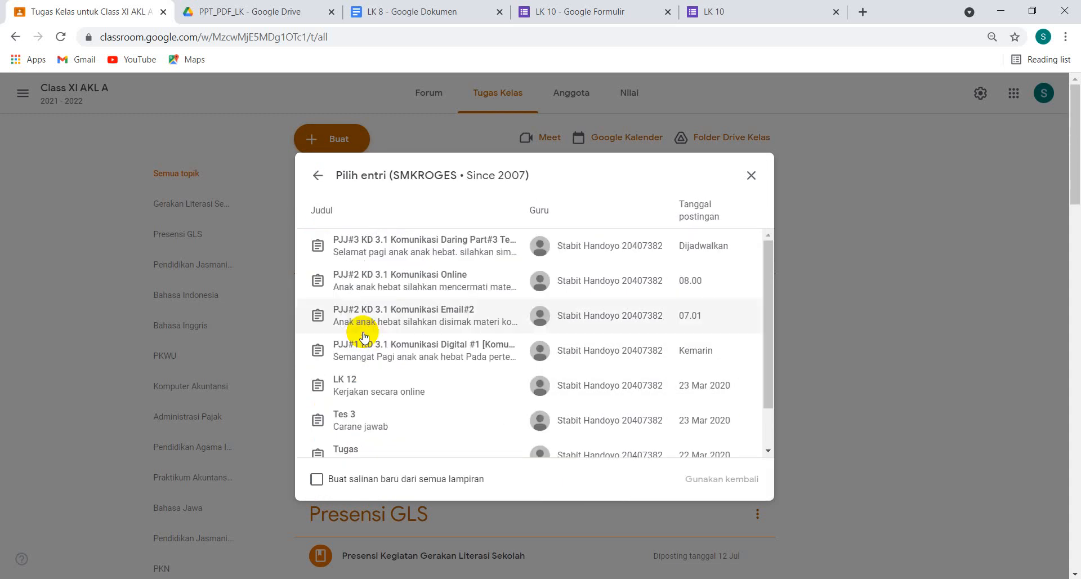
click(372, 251)
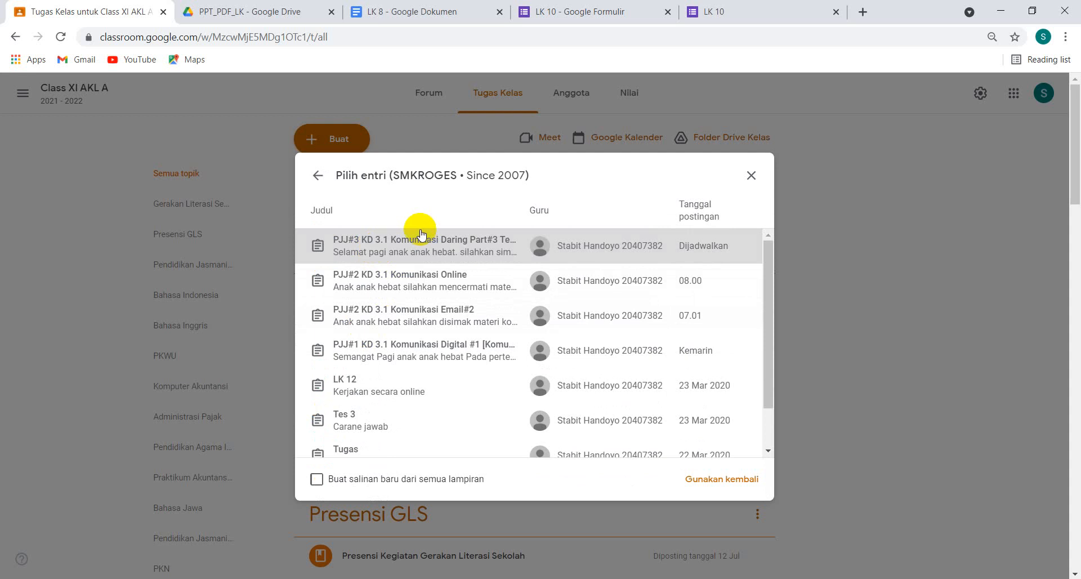
click(723, 483)
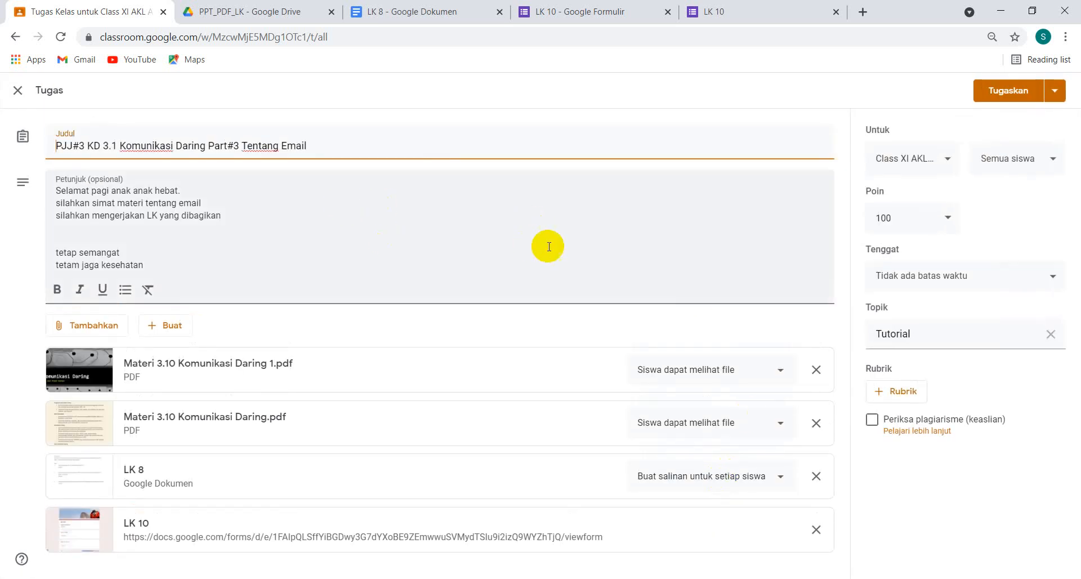
Give the reused assignment a due date of 22 Jul 2021 at 23.59
click(958, 278)
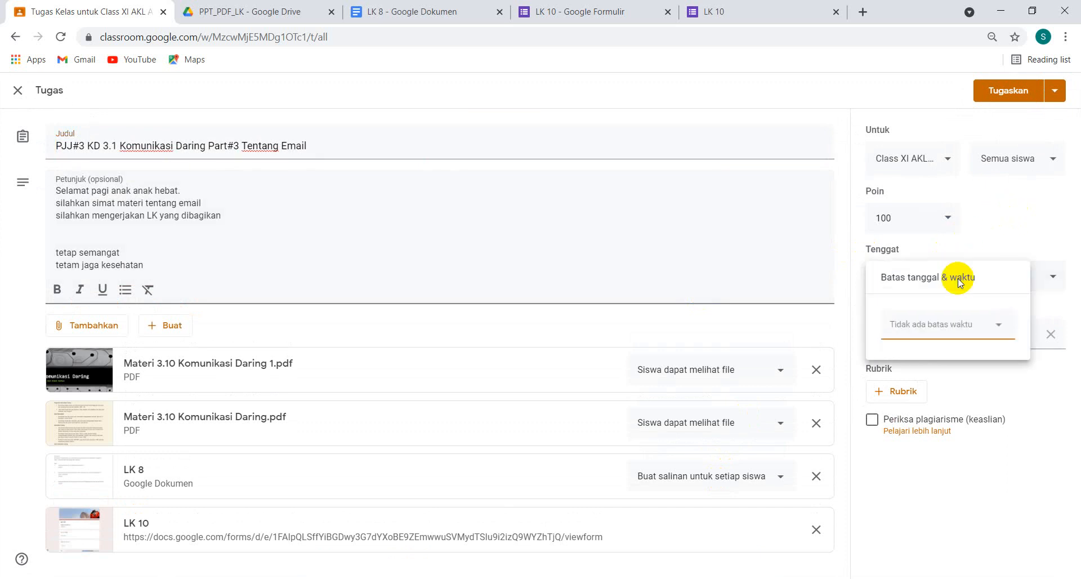
click(933, 332)
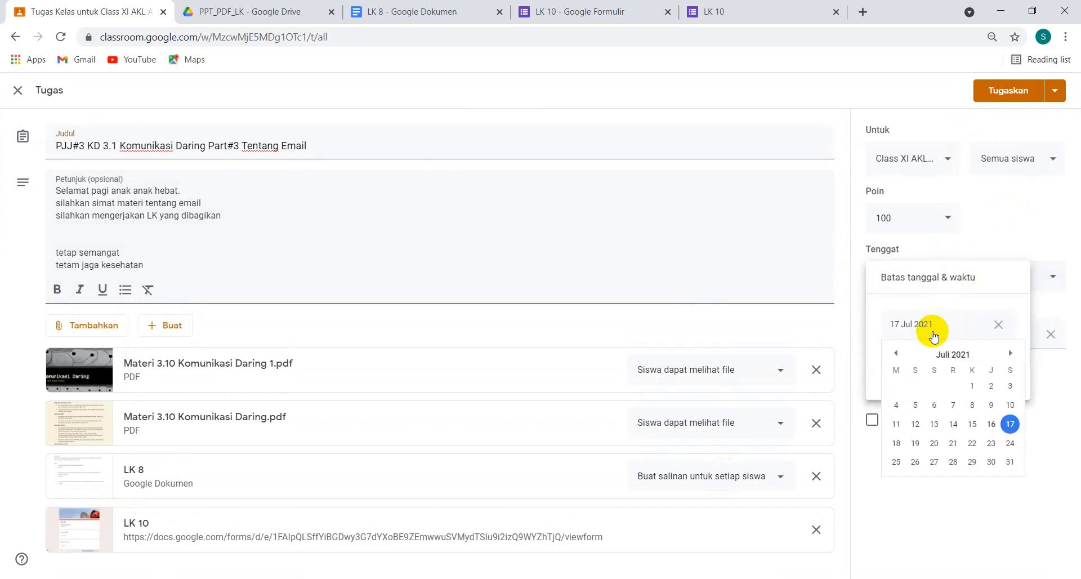
click(972, 443)
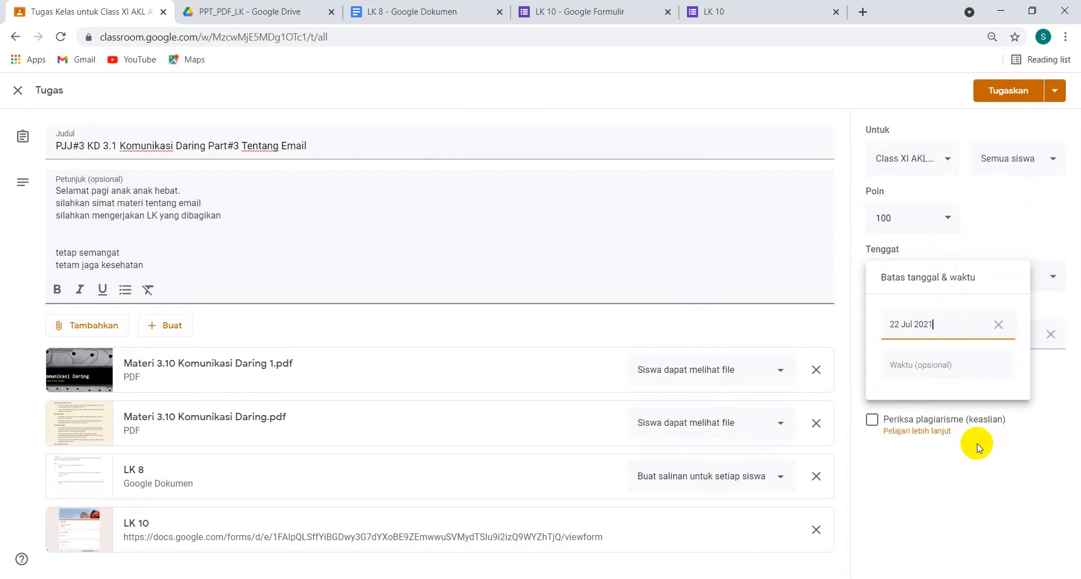
click(921, 363)
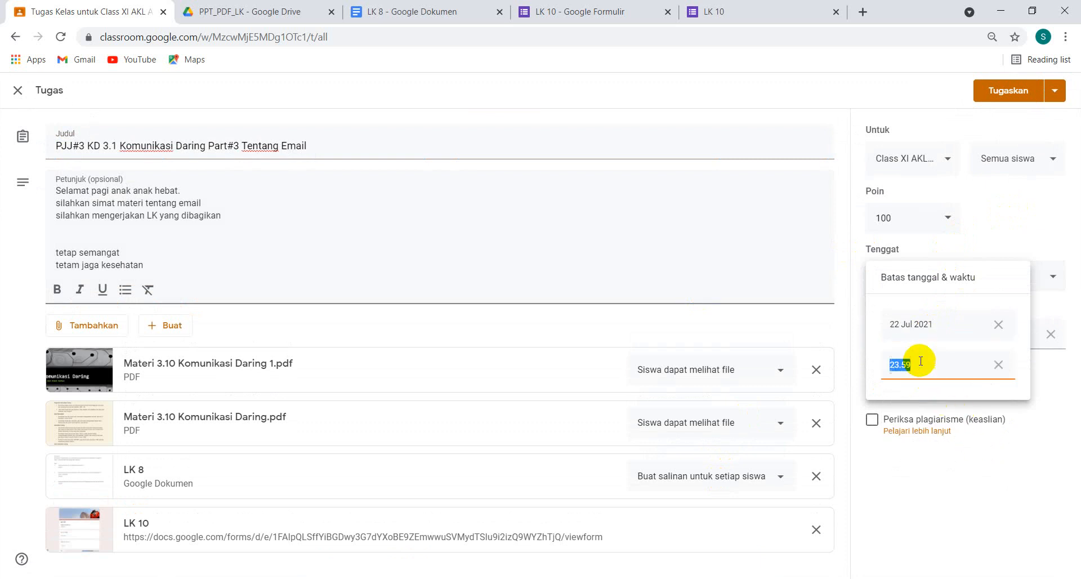
click(941, 479)
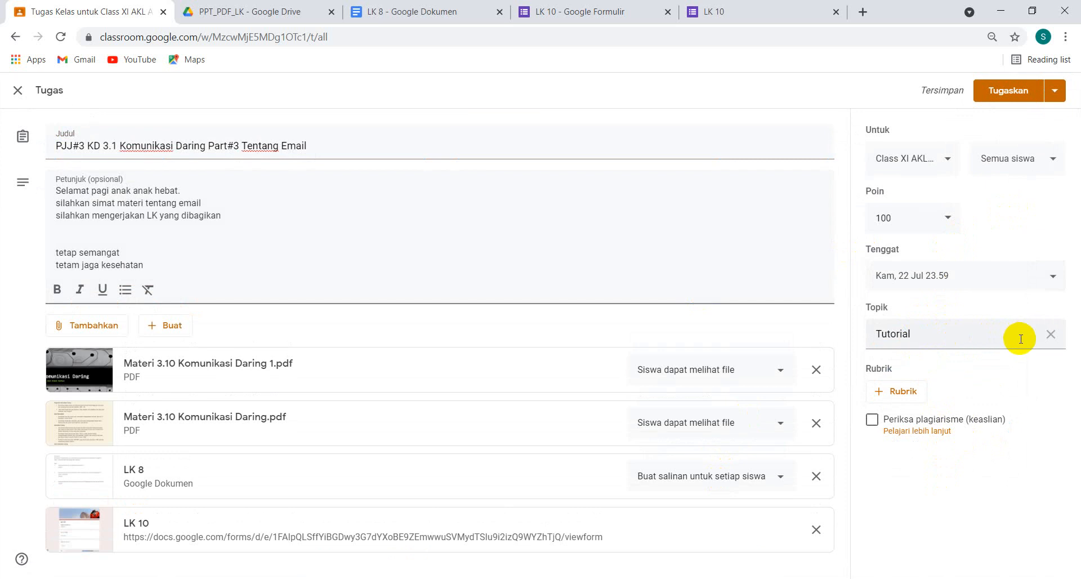
Replace the reused assignment's topic with the existing topic Gerakan Literasi Sekolah
click(1051, 335)
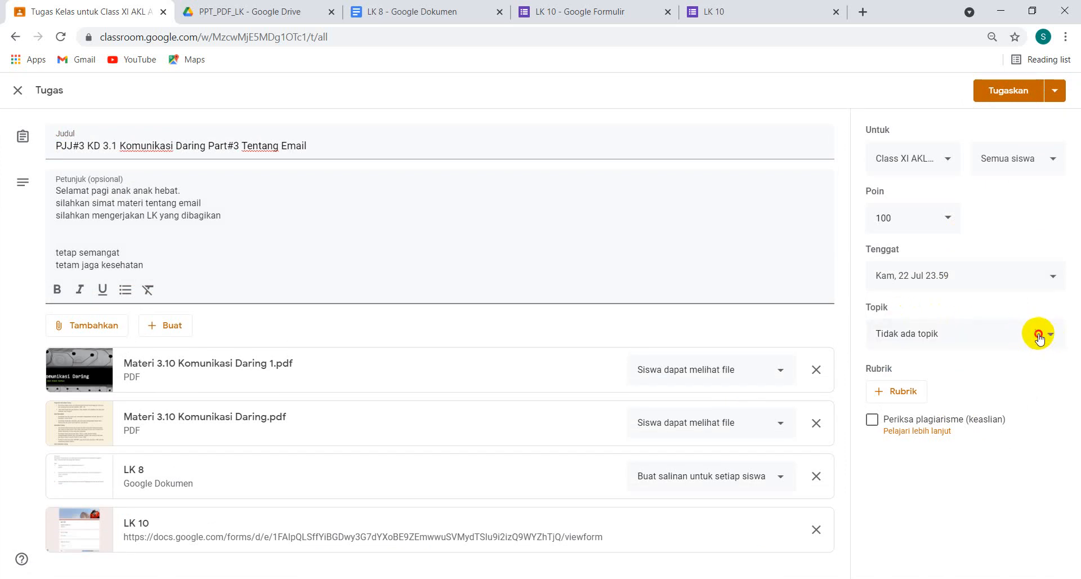
click(1051, 337)
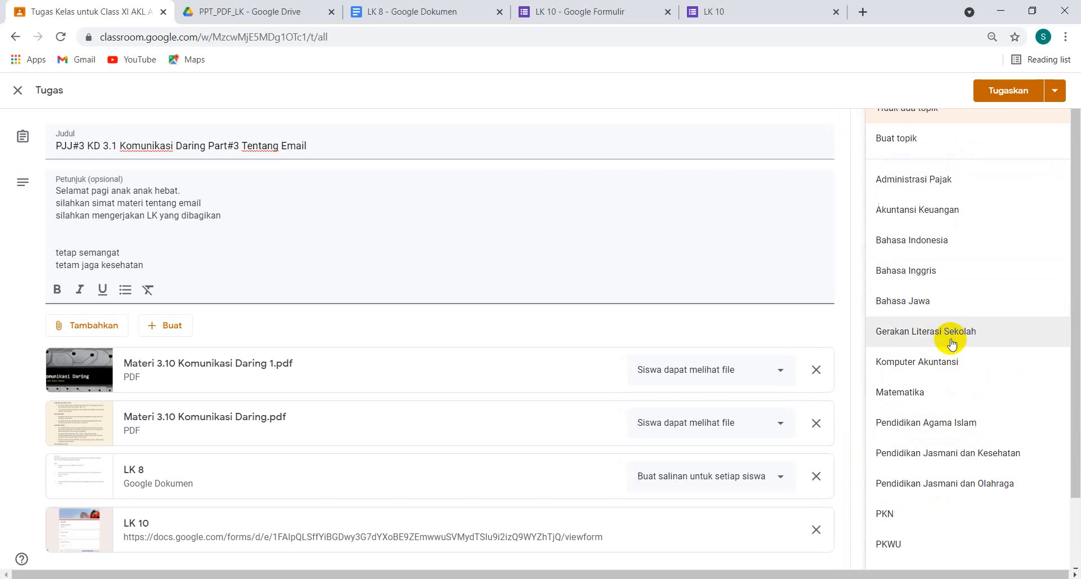
scroll(951, 479, down, 2)
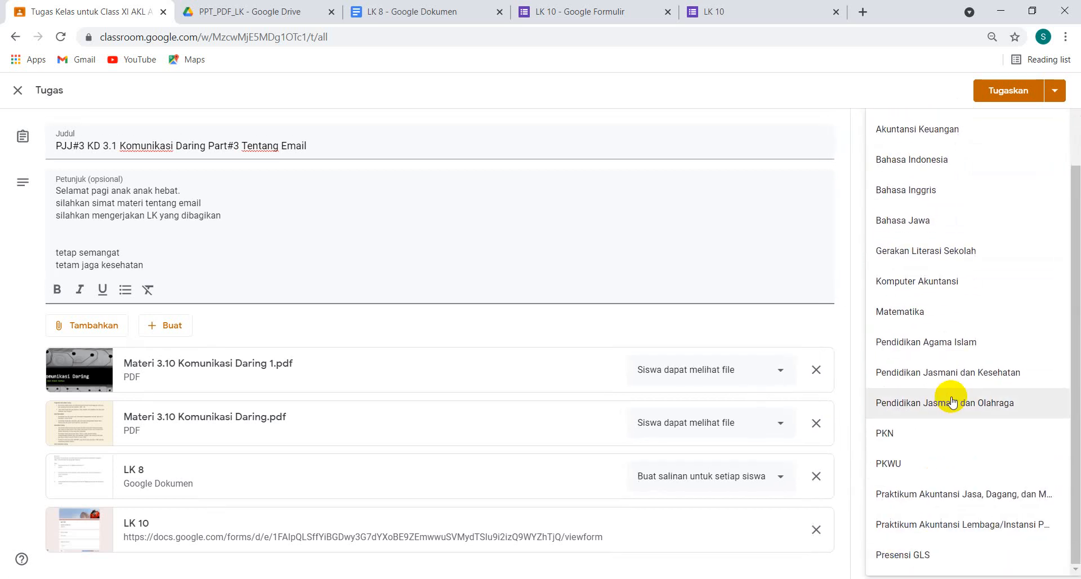
click(945, 252)
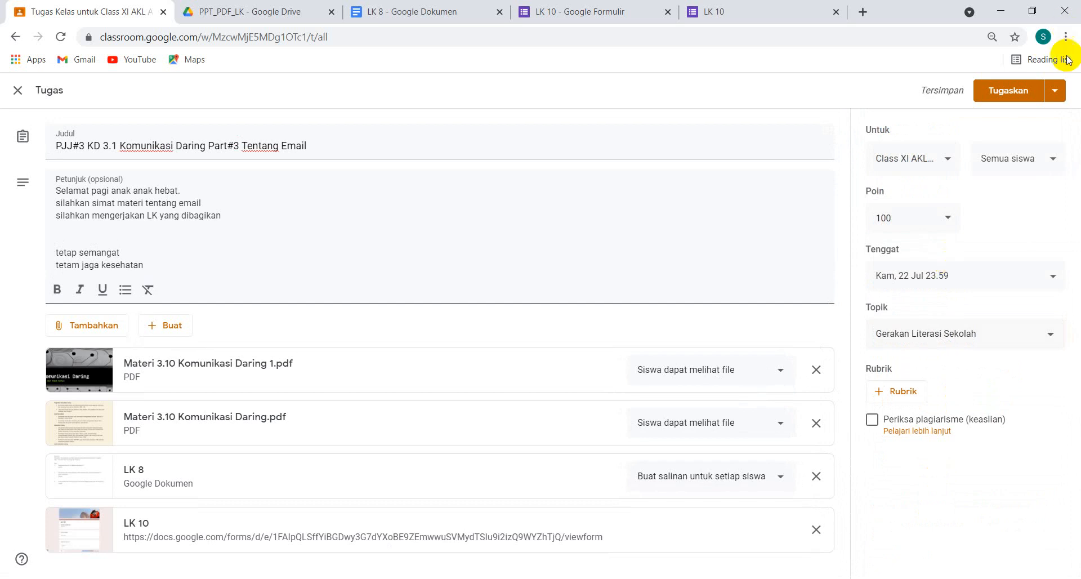
Schedule the reused assignment for Class XI AKL A on 17 Jul 2021 at 07.02
click(1060, 95)
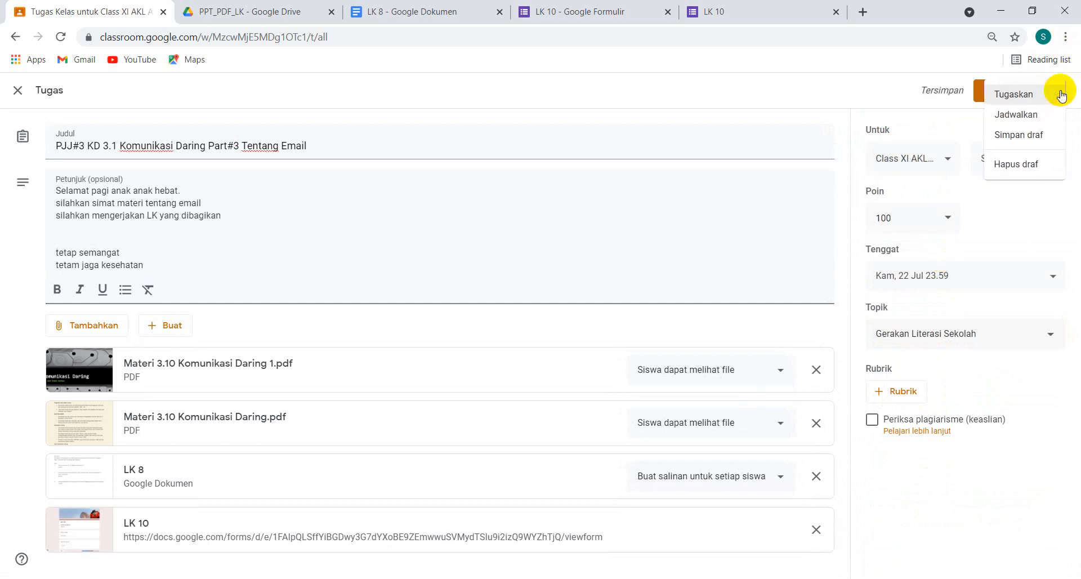
click(1020, 118)
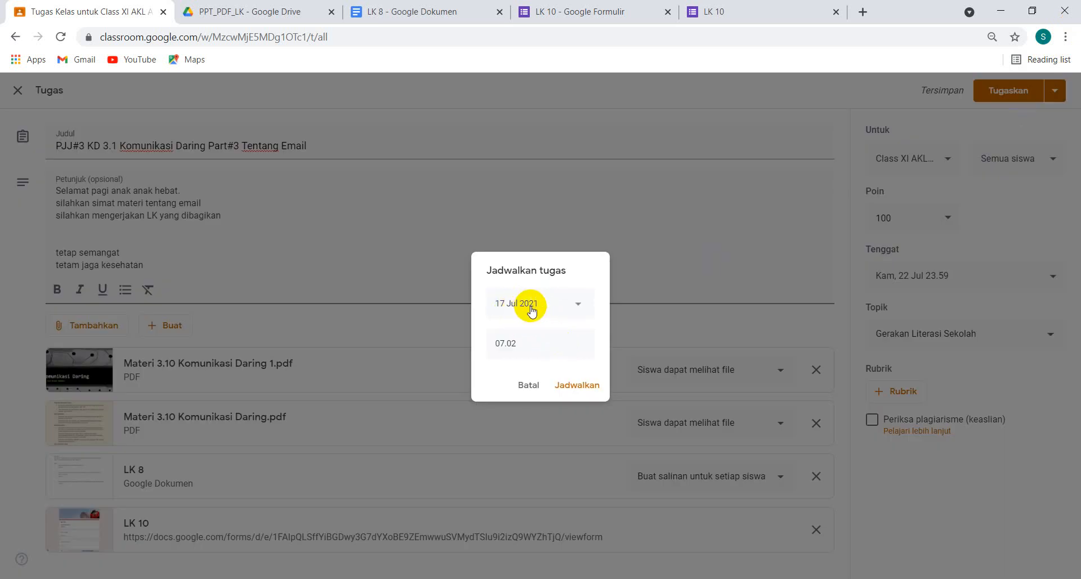
click(574, 386)
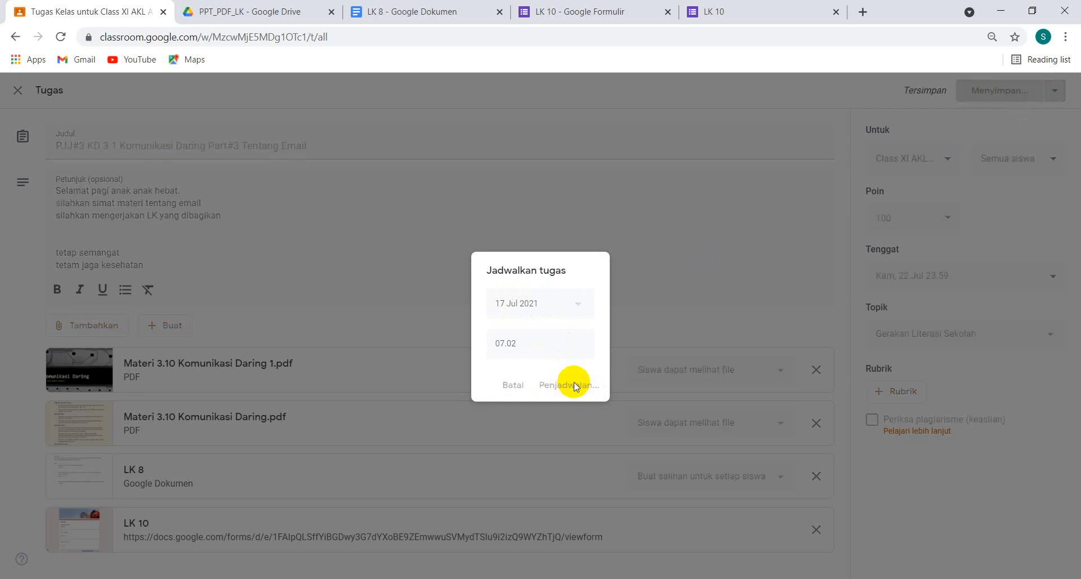